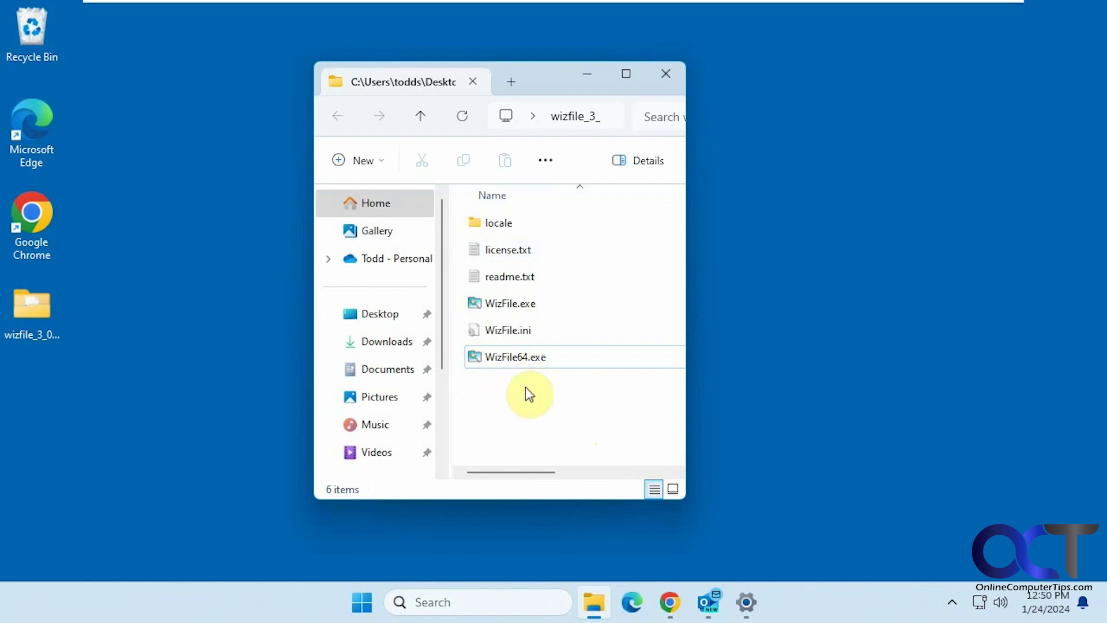
# - Launch WizFile64 maximized and check the type, size and date filters stay at their all-inclusive defaults
pyautogui.doubleClick(520, 363)
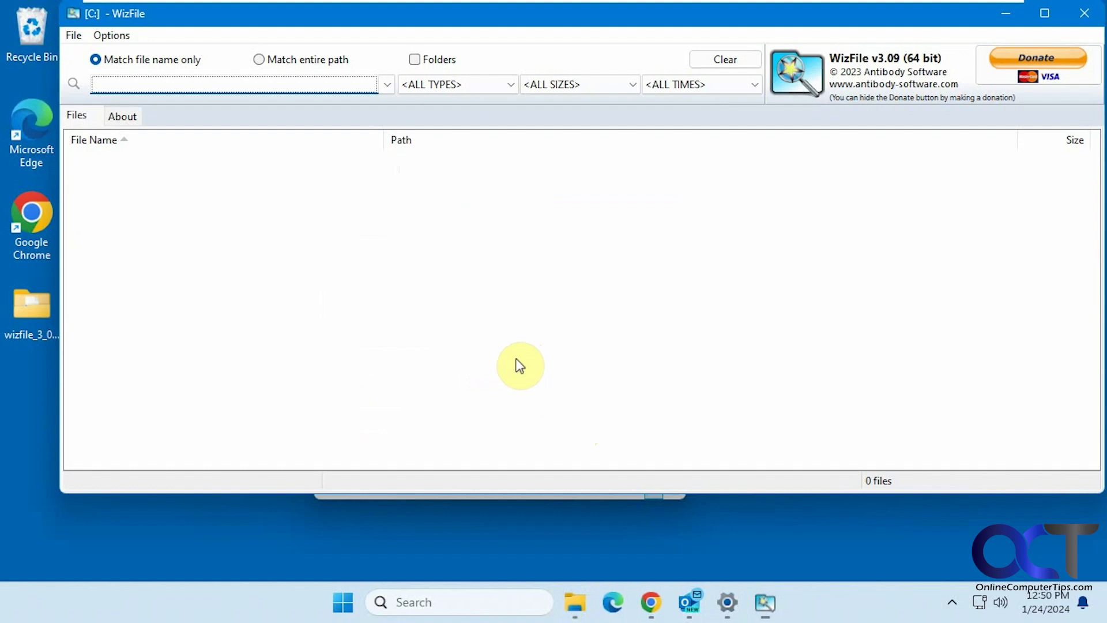
pyautogui.click(1046, 14)
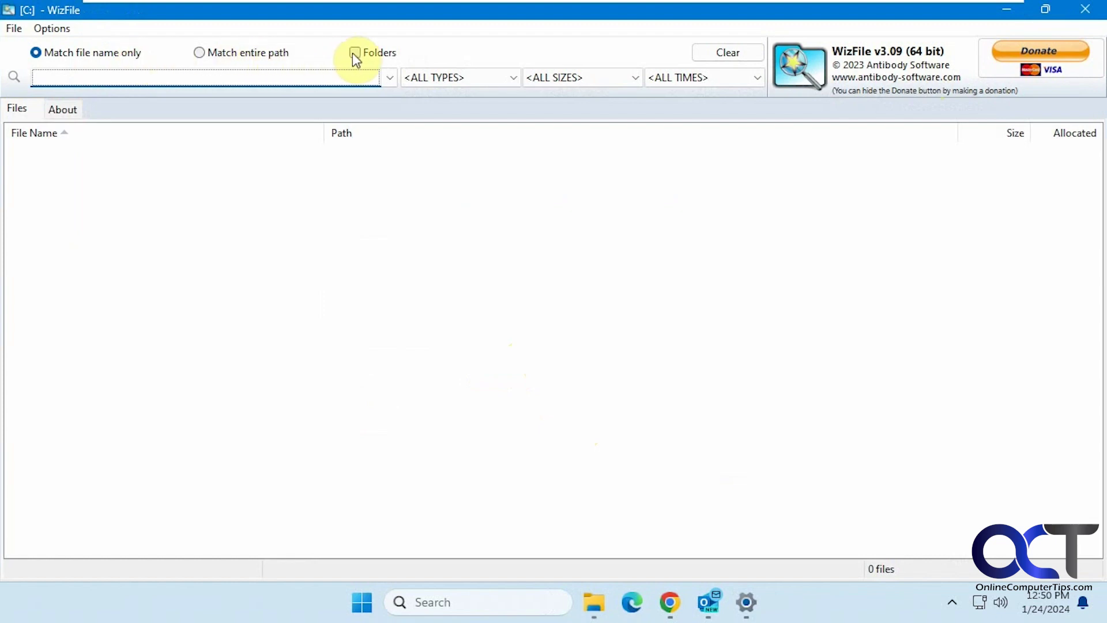
pyautogui.click(515, 77)
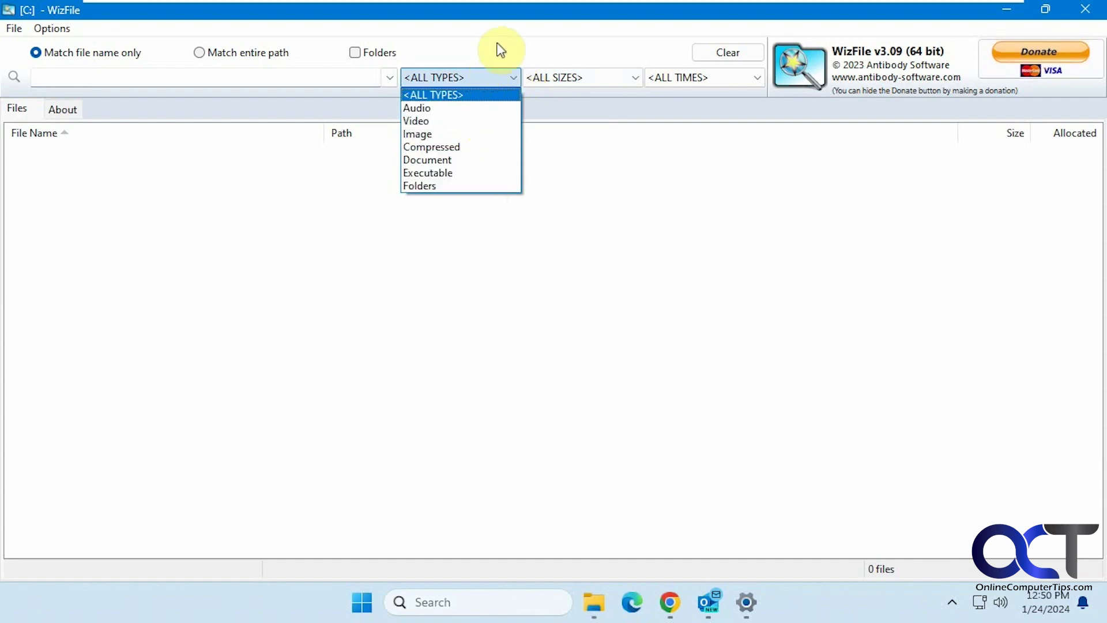
pyautogui.click(499, 50)
pyautogui.click(508, 79)
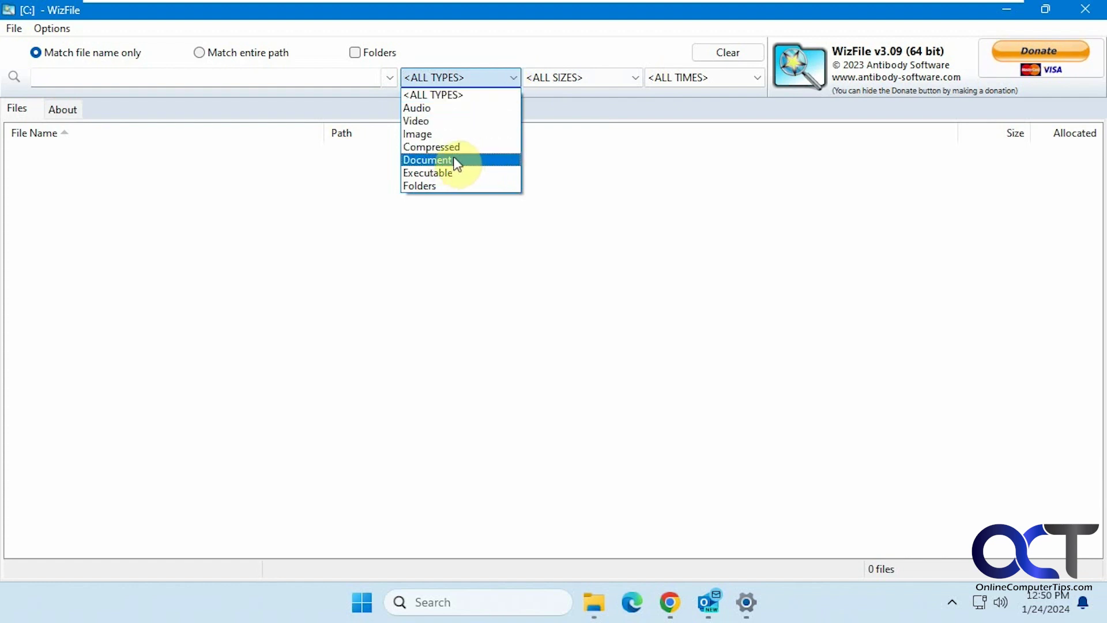
pyautogui.click(563, 43)
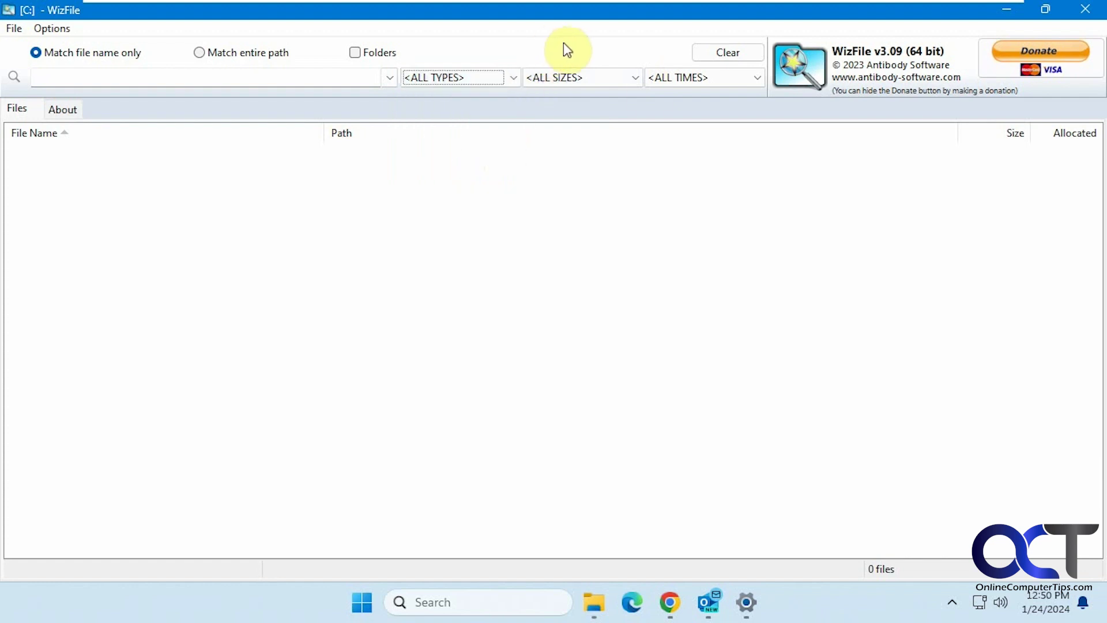
pyautogui.click(635, 76)
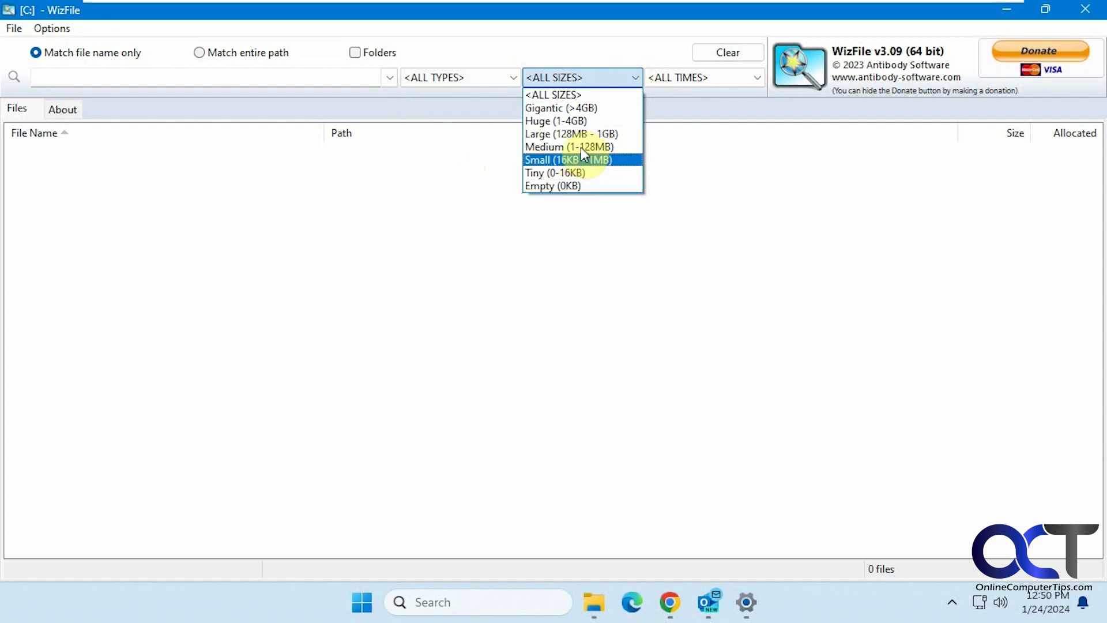
pyautogui.click(754, 76)
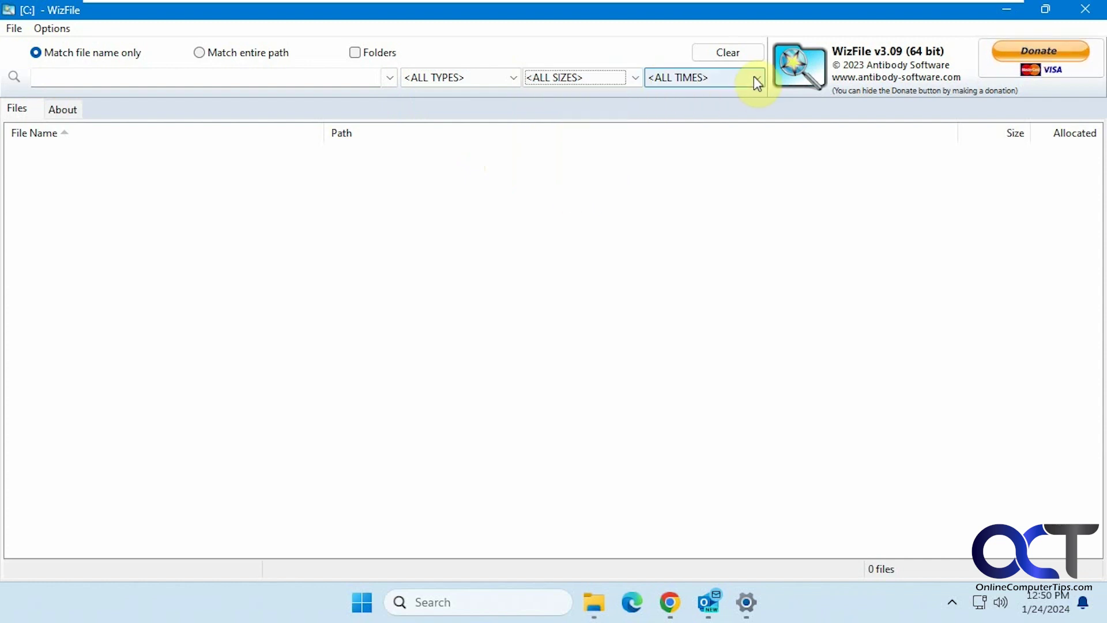
pyautogui.click(756, 76)
pyautogui.click(527, 226)
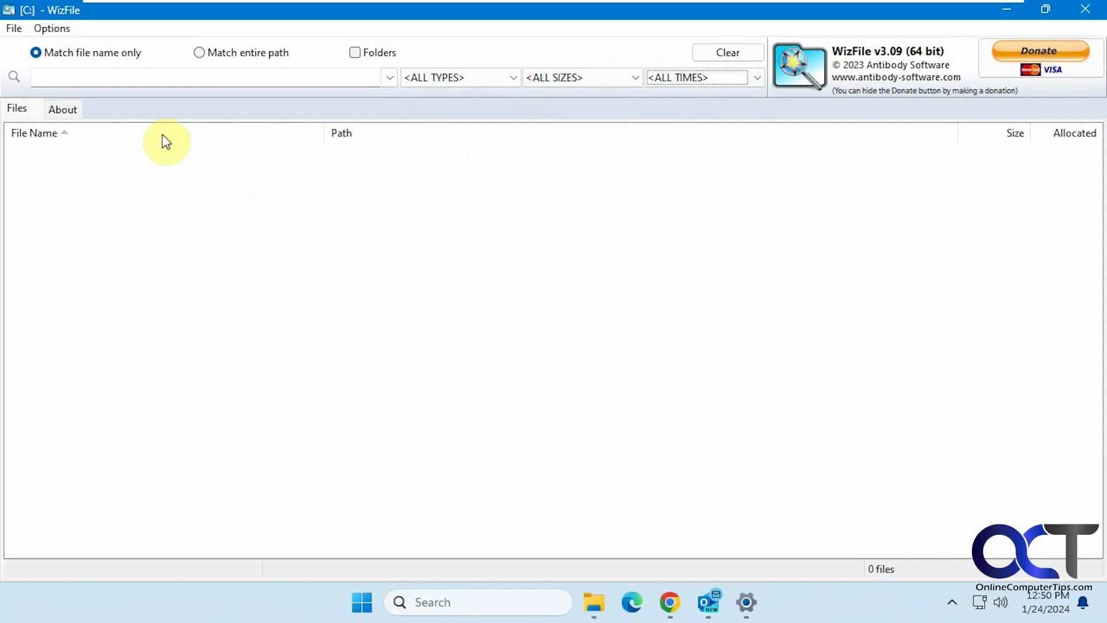
# - Search for 'hawaii' and turn on Match entire path, raising results from 23 to 46 files
pyautogui.click(134, 76)
pyautogui.write('h')
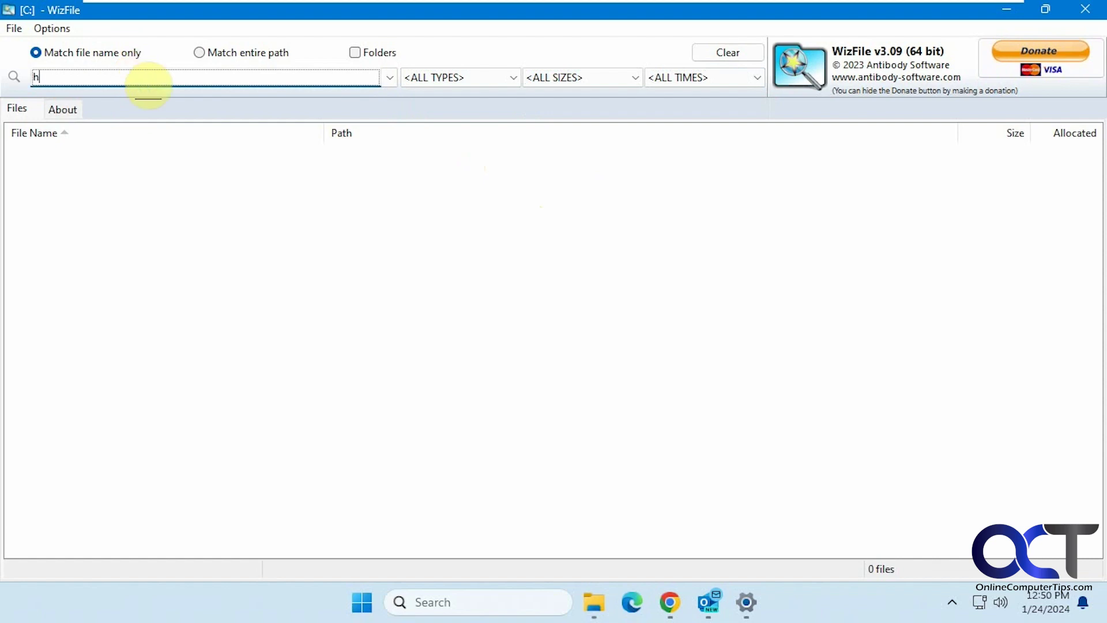
pyautogui.write('awaii')
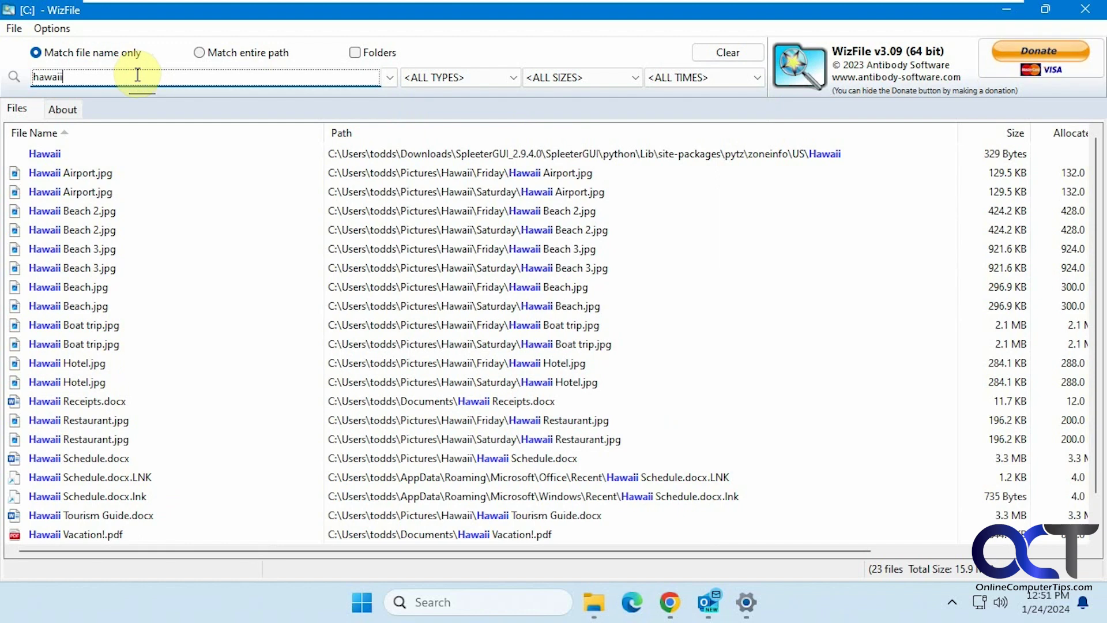
pyautogui.scroll(-1, 209, 274)
pyautogui.scroll(1, 208, 275)
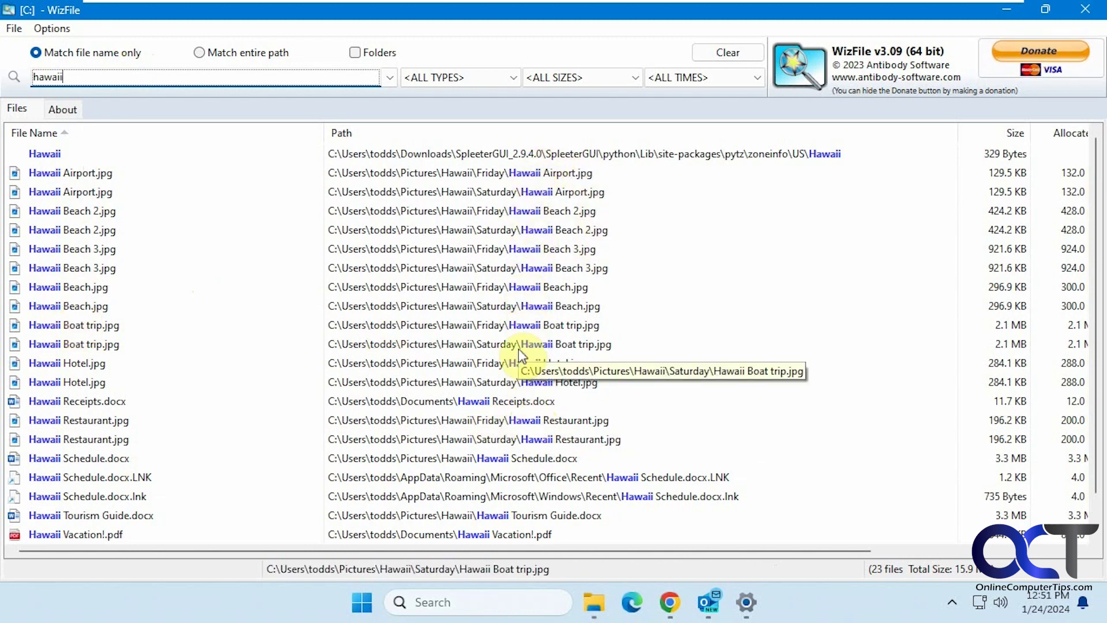
pyautogui.click(202, 52)
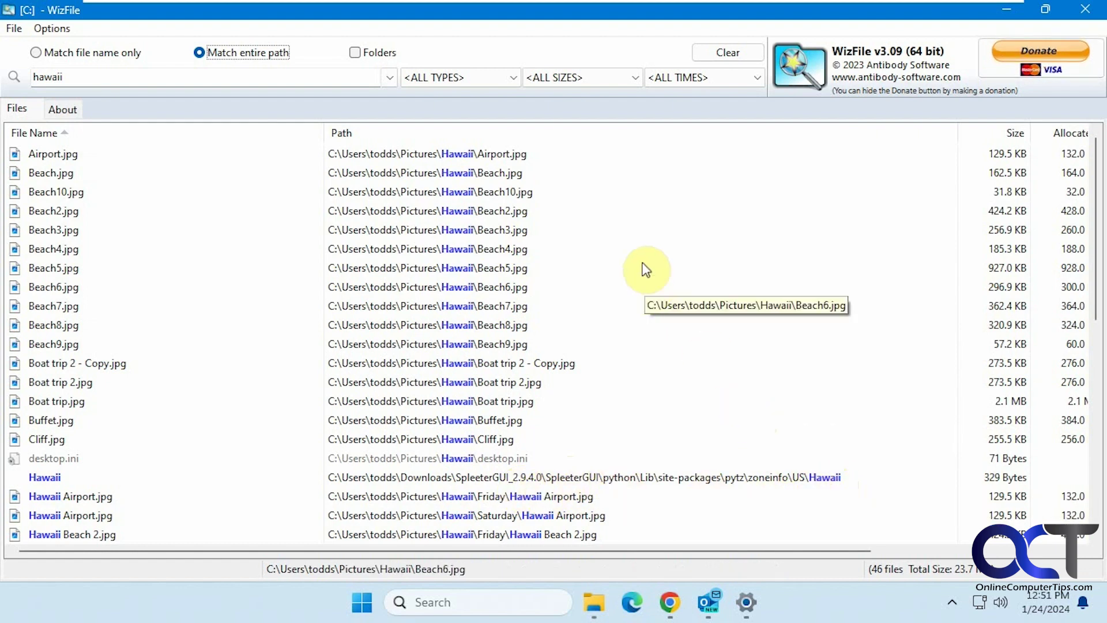
pyautogui.click(355, 55)
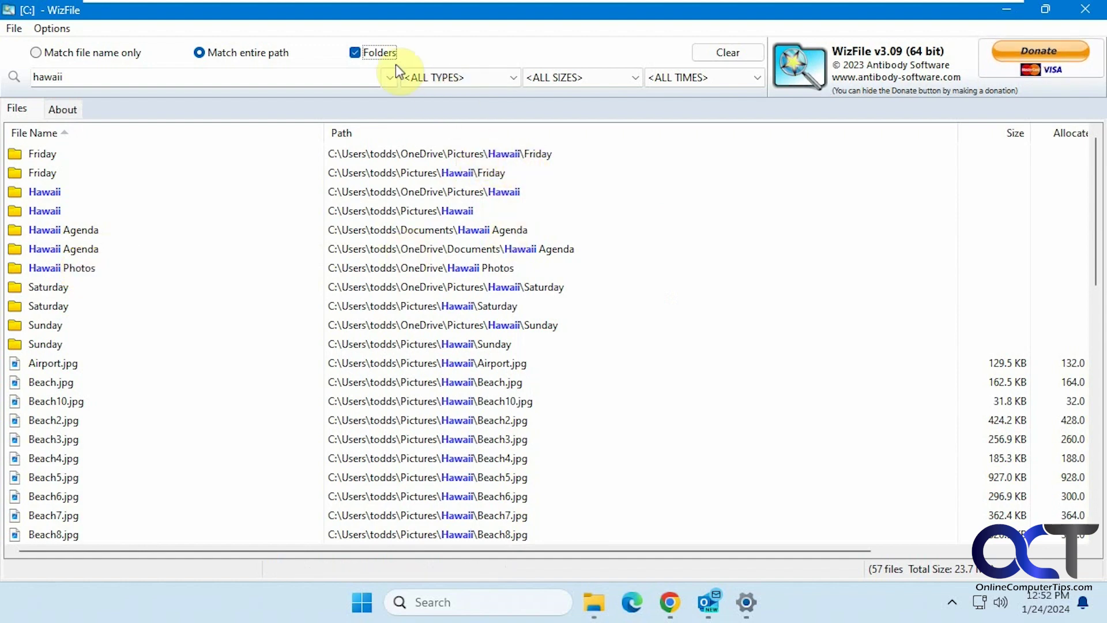
pyautogui.click(355, 53)
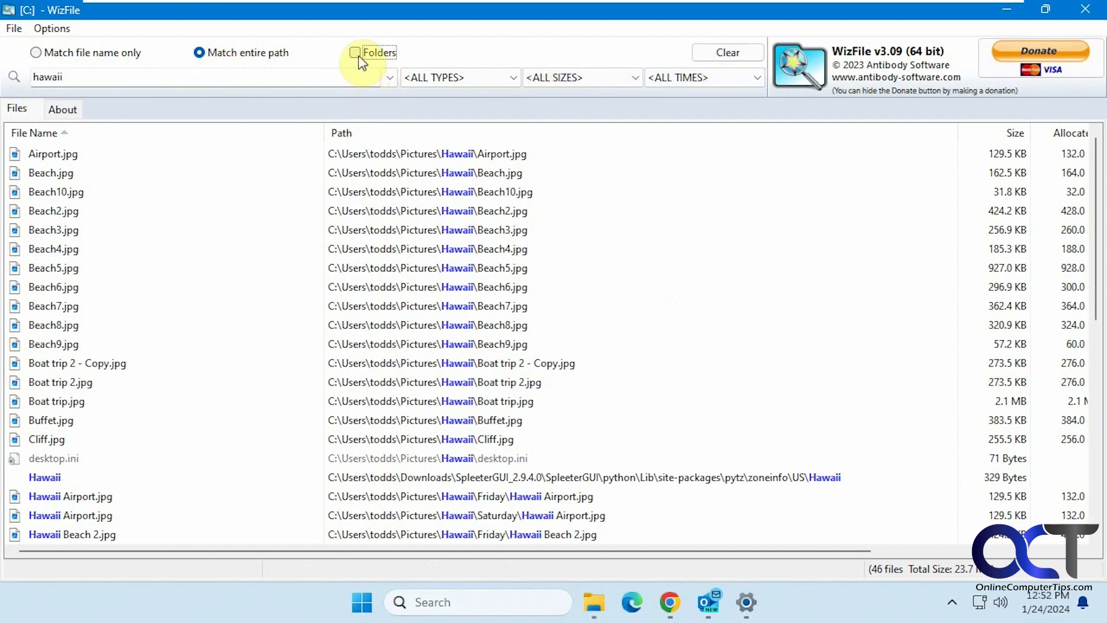
# - Filter the hawaii results to Image, then Document files, then back to <ALL TYPES>
pyautogui.click(493, 77)
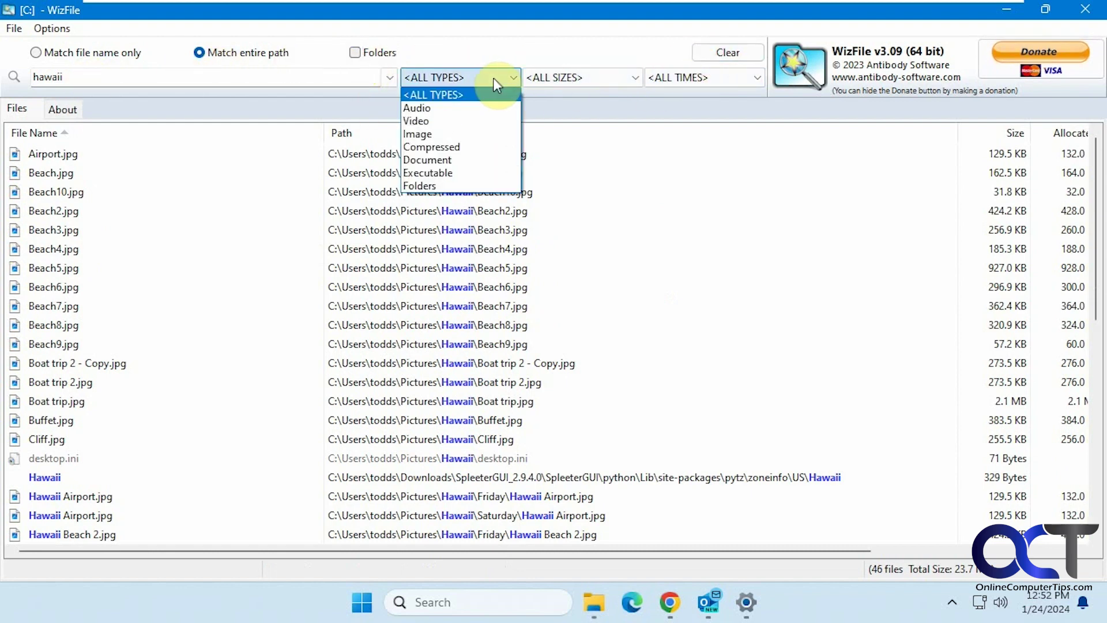
pyautogui.click(458, 134)
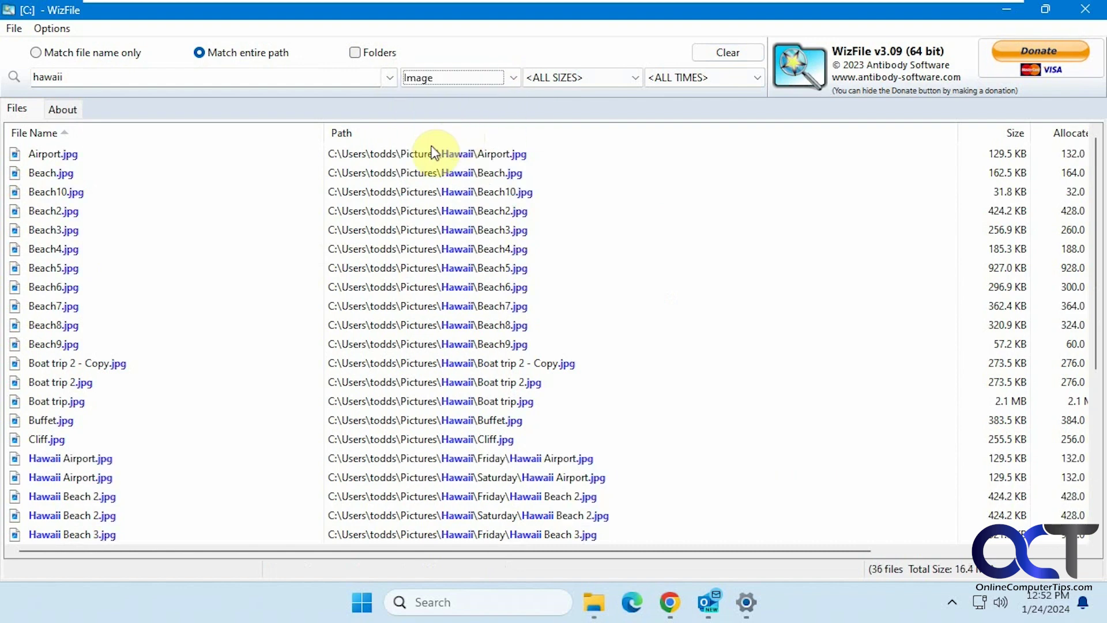
pyautogui.scroll(-5, 286, 294)
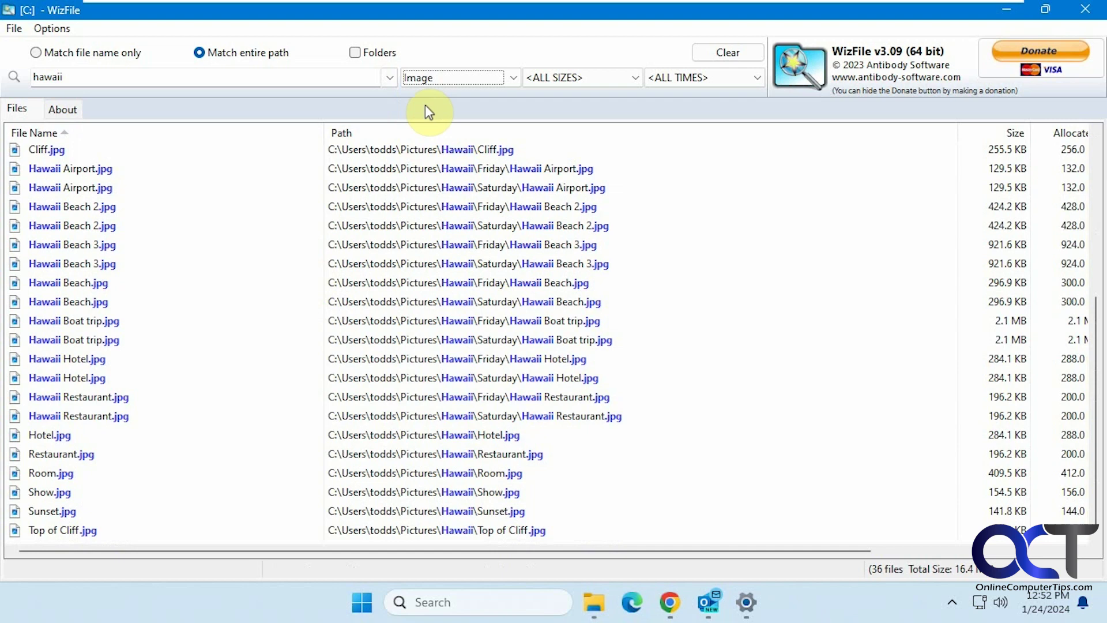
pyautogui.click(437, 77)
pyautogui.click(441, 162)
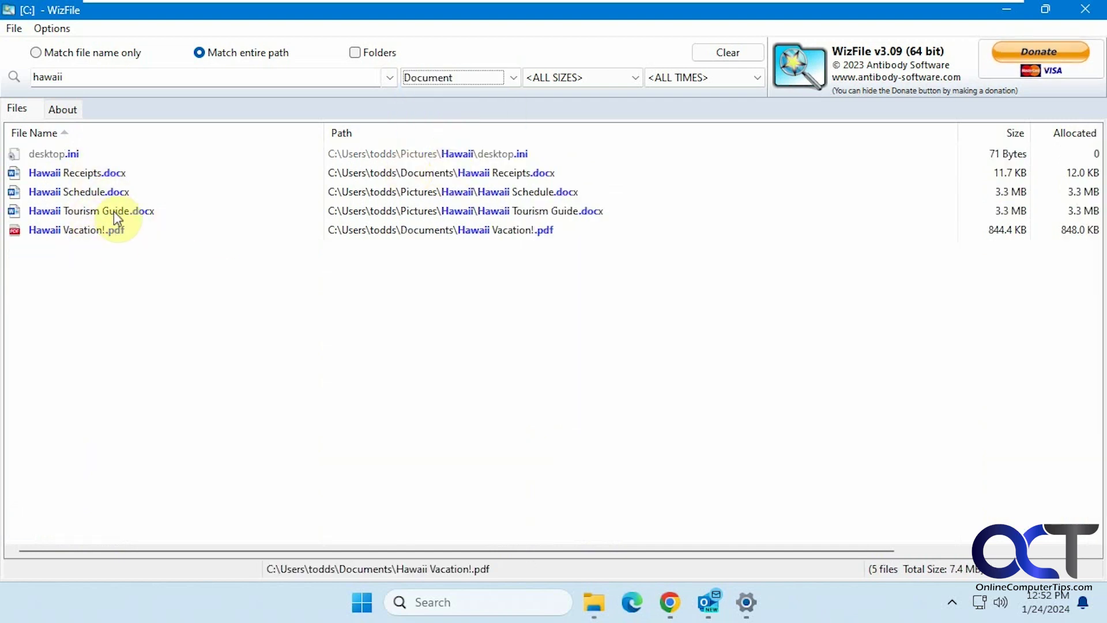
pyautogui.click(492, 78)
pyautogui.click(467, 97)
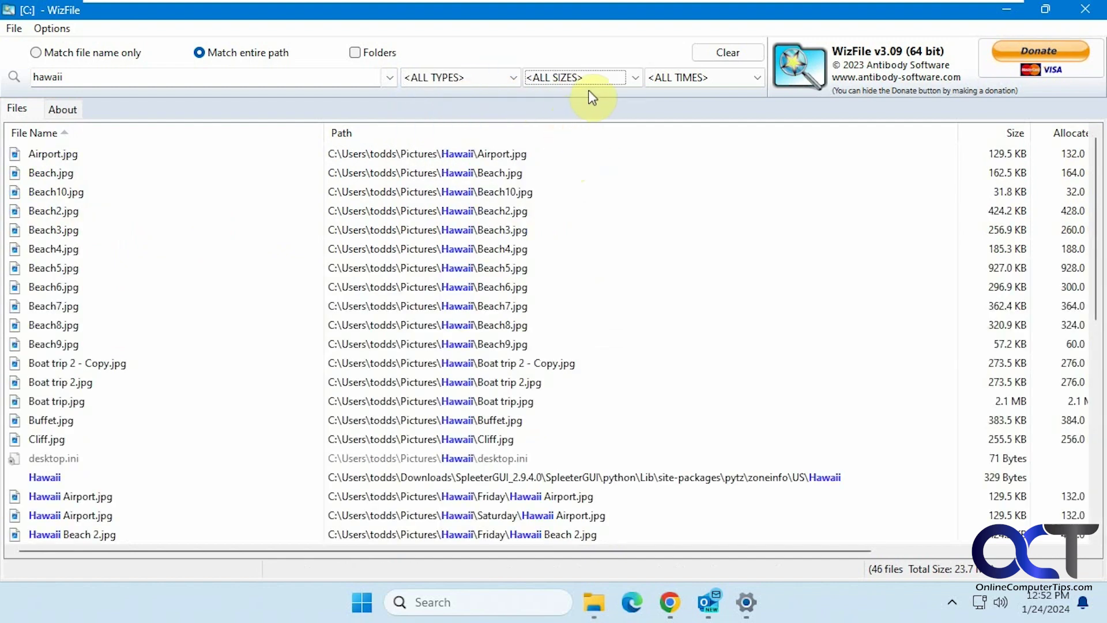
# - Filter by size to Gigantic (over 4GB), then Tiny (up to 16KB), then back to <ALL SIZES>
pyautogui.click(591, 77)
pyautogui.click(583, 106)
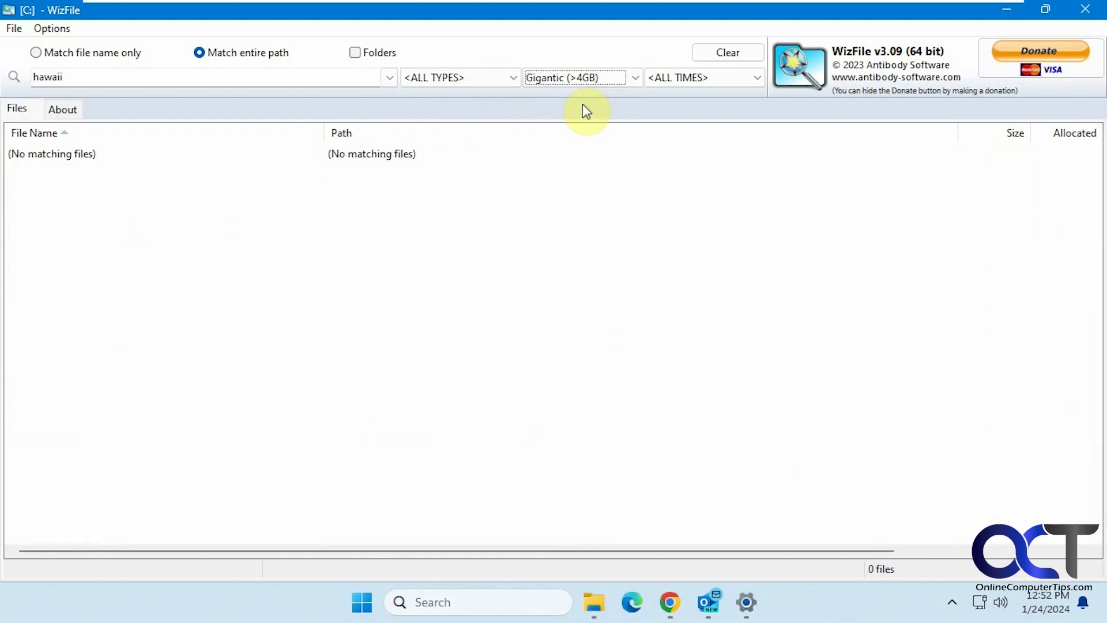
pyautogui.click(588, 80)
pyautogui.click(580, 170)
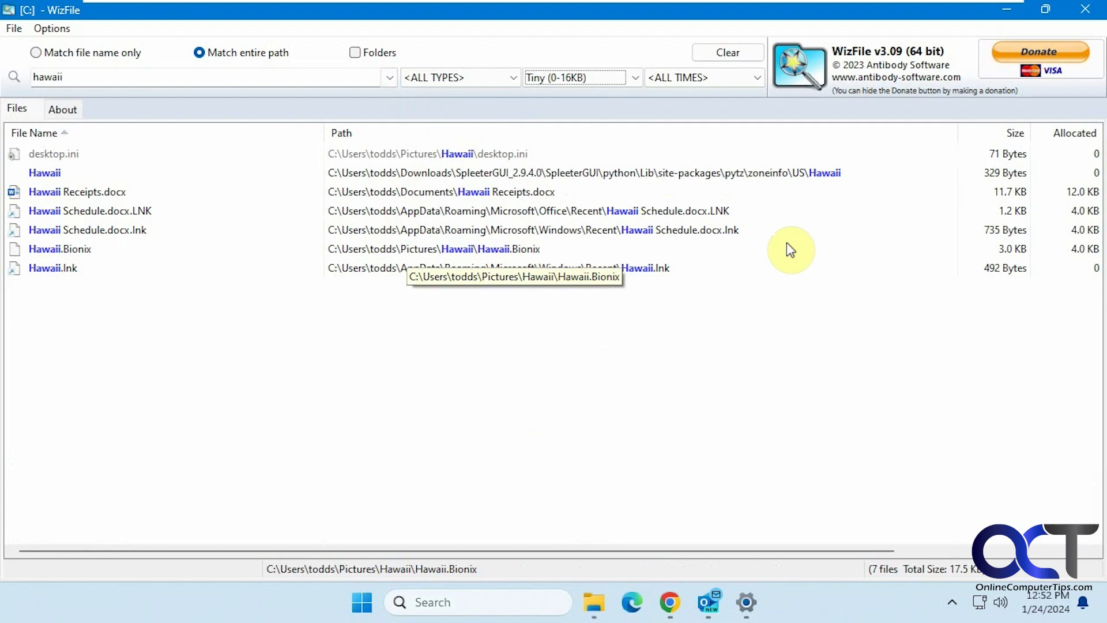
pyautogui.click(635, 75)
pyautogui.click(605, 92)
# - Show only files modified Today, restore <ALL TIMES>, and clear the hawaii search
pyautogui.click(704, 81)
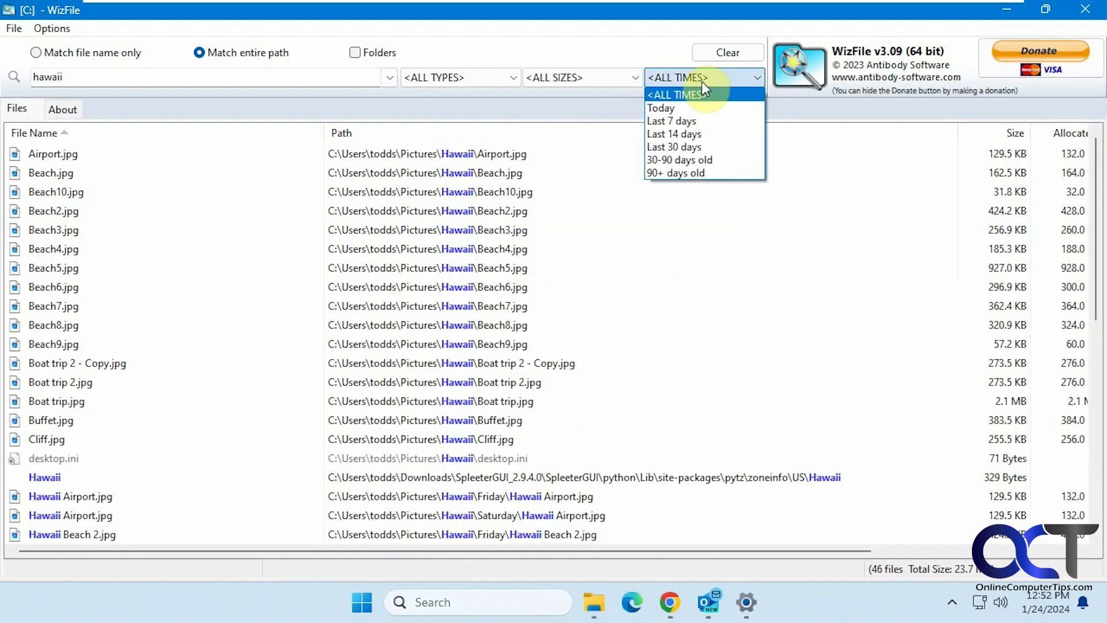
pyautogui.click(686, 107)
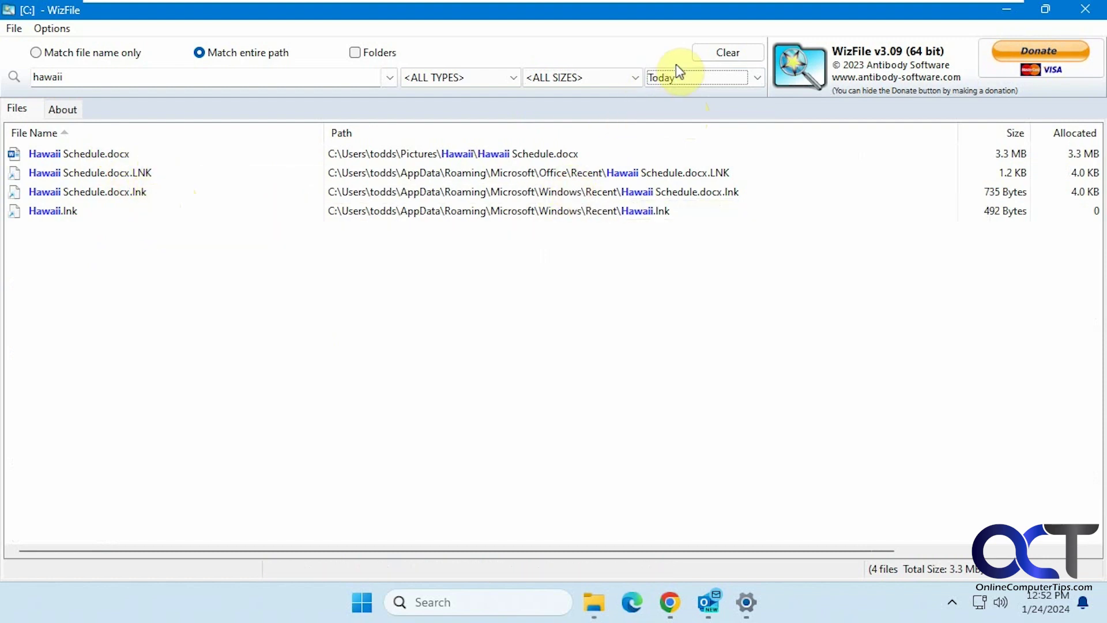
pyautogui.click(680, 79)
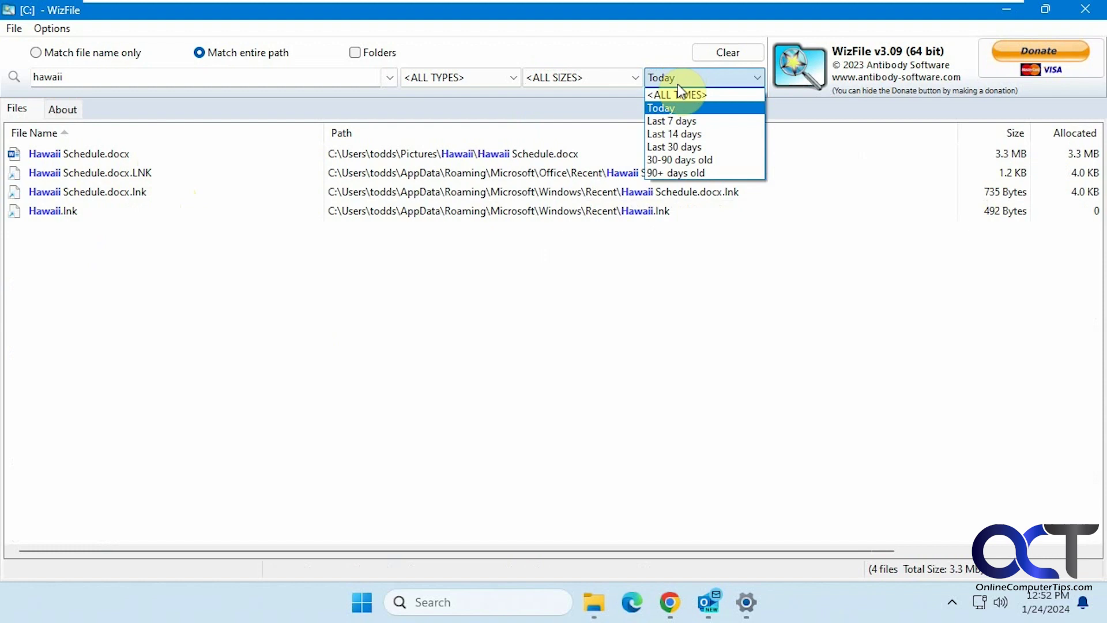
pyautogui.click(679, 94)
pyautogui.click(726, 51)
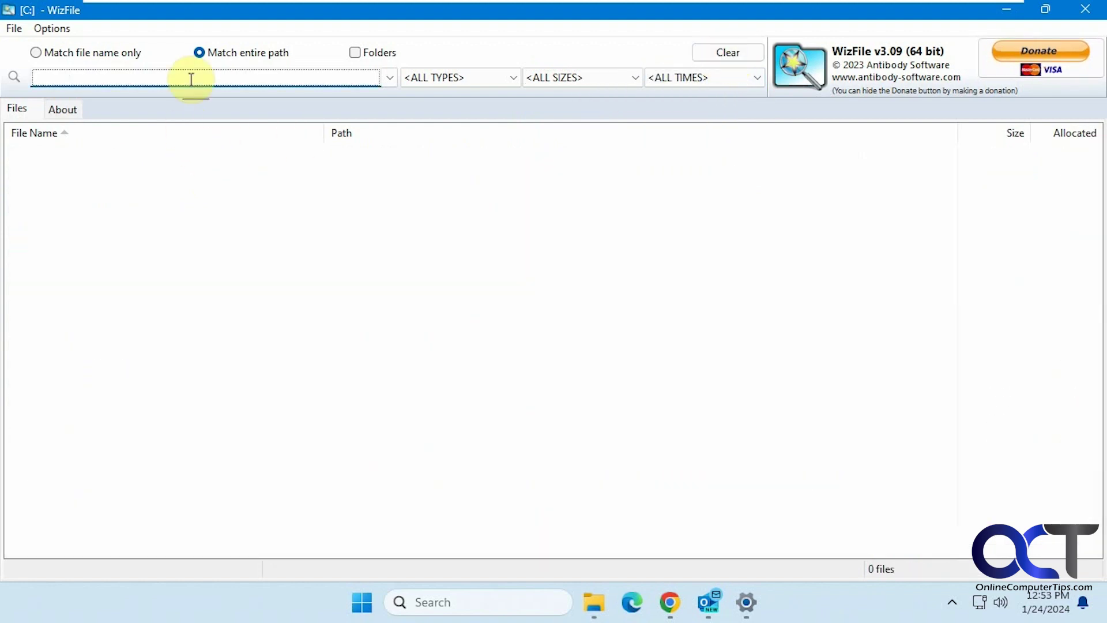
# - Search for 'sales report', then backspace the end of the query
pyautogui.write('sales r')
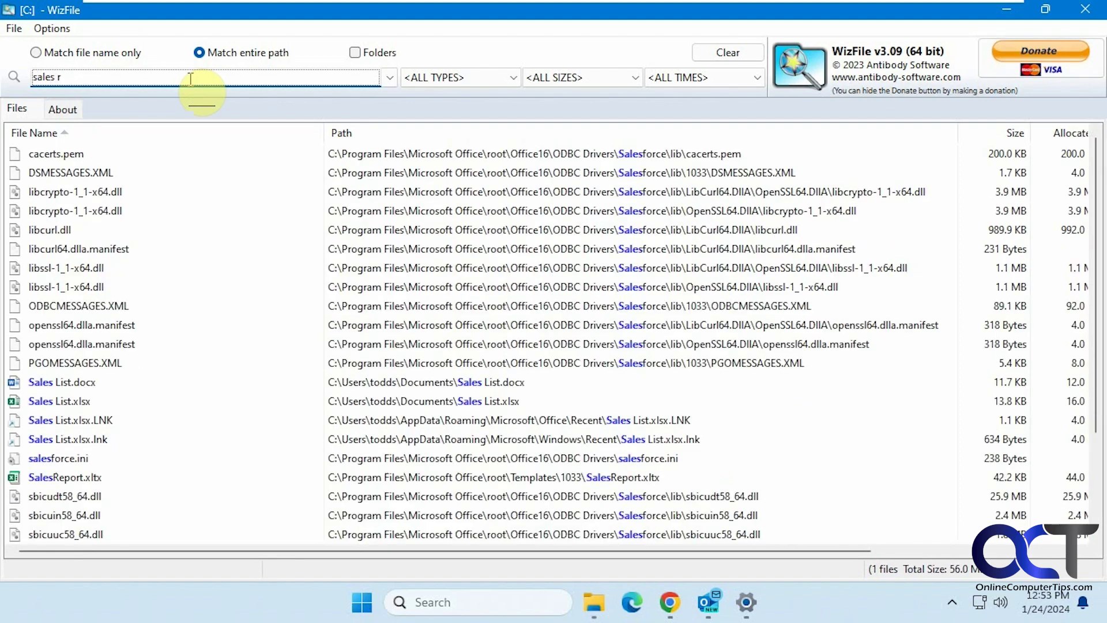
pyautogui.write('eport')
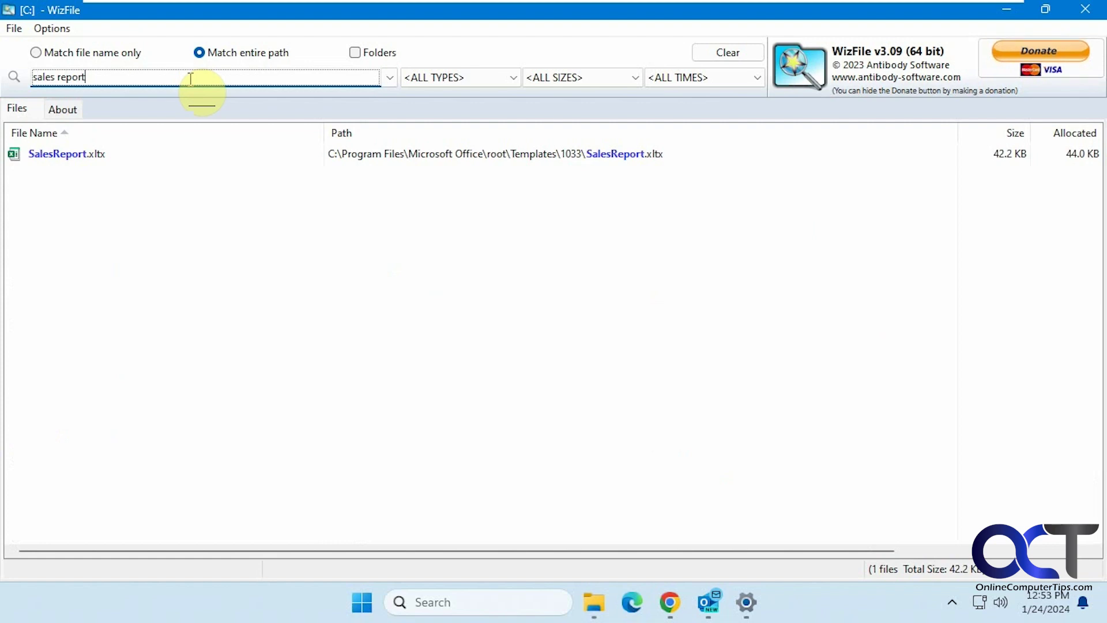
pyautogui.press('BackSpace')
pyautogui.press('BackSpace')
pyautogui.press('BackSpace')
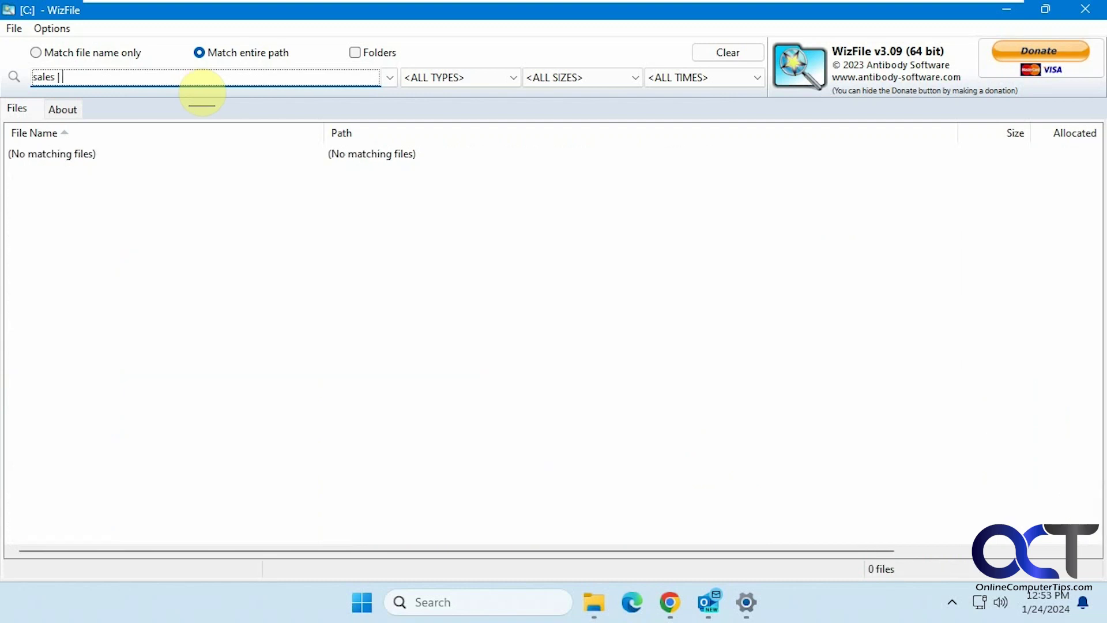
# - Change the OR query from 'sales | report' to 'sales | list', listing 6,405 files
pyautogui.write('eport')
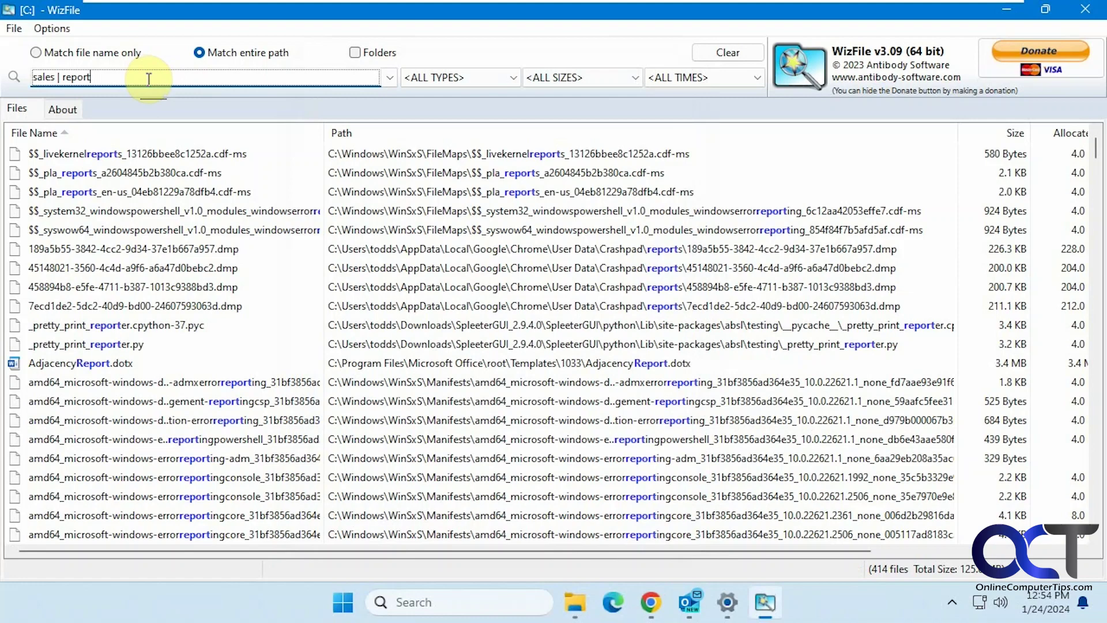
pyautogui.press('BackSpace')
pyautogui.press('BackSpace')
pyautogui.press('BackSpace')
pyautogui.press('BackSpace')
pyautogui.press('BackSpace')
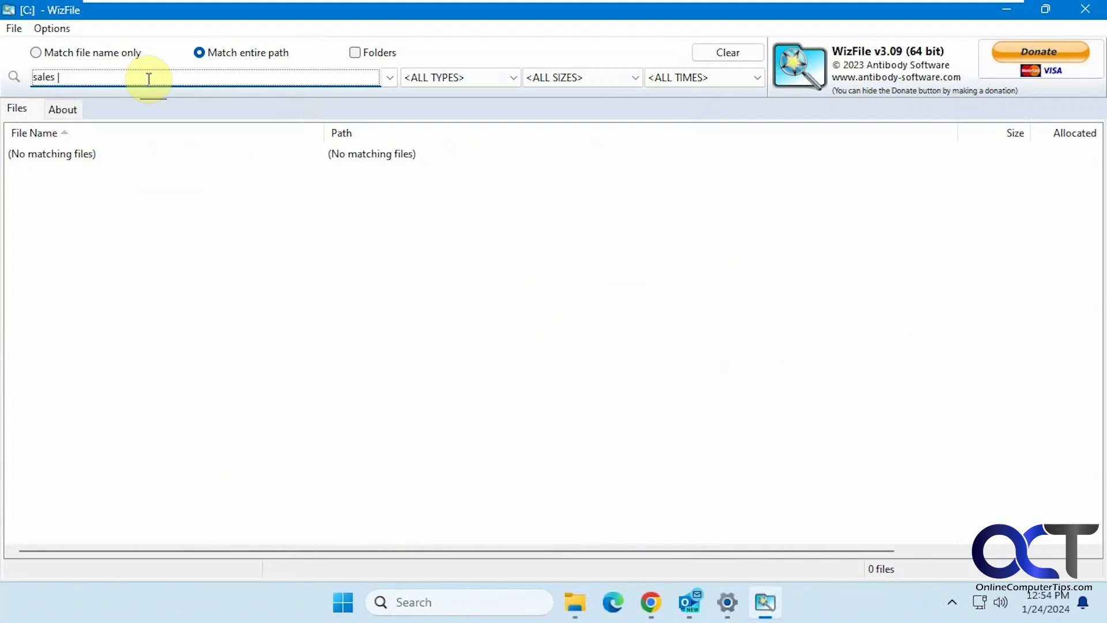
pyautogui.write('list')
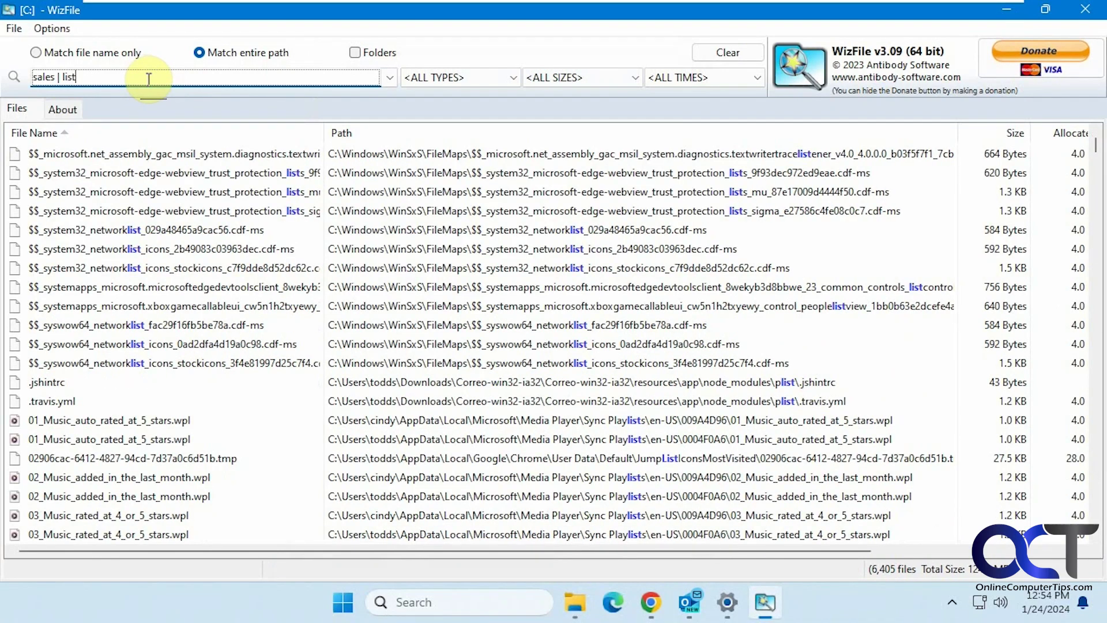
# - Limit results to Document files and sort them by File Name
pyautogui.click(514, 76)
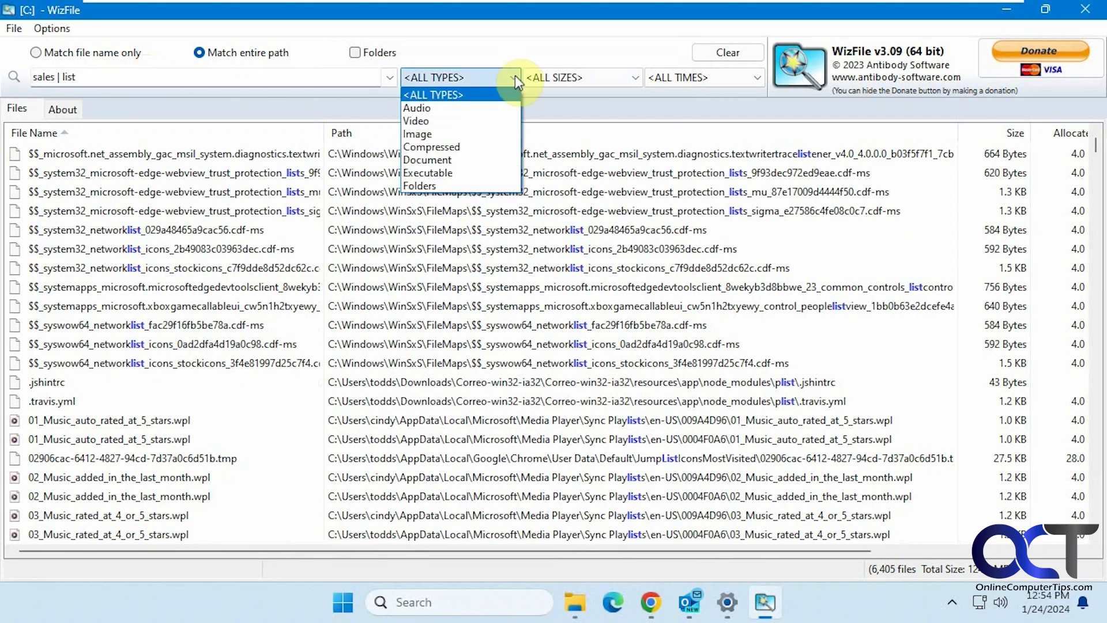
pyautogui.click(447, 160)
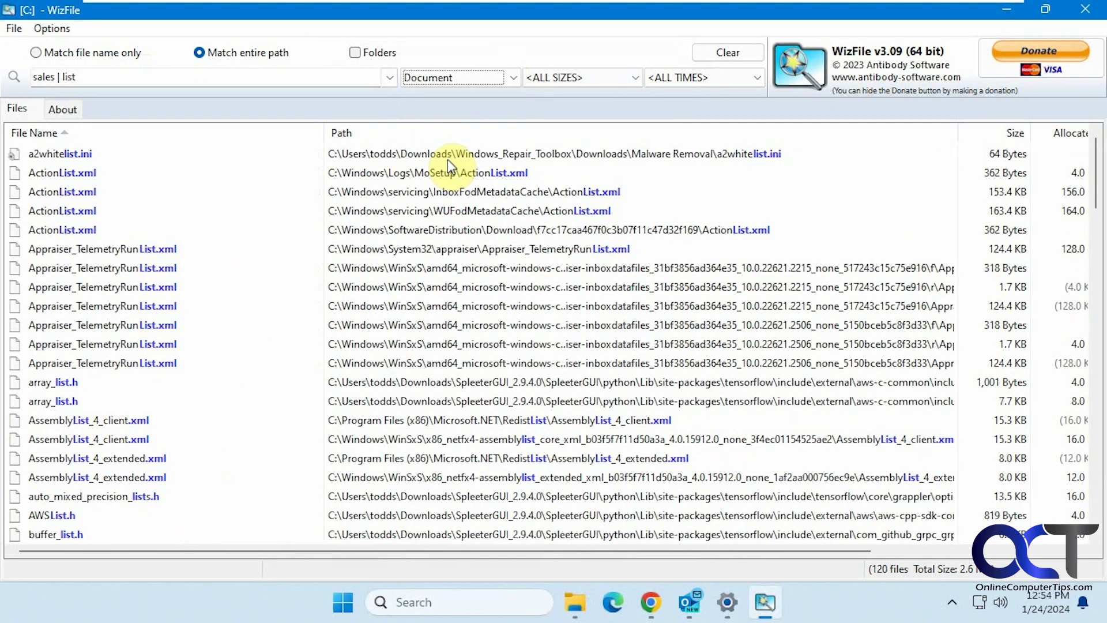
pyautogui.click(128, 134)
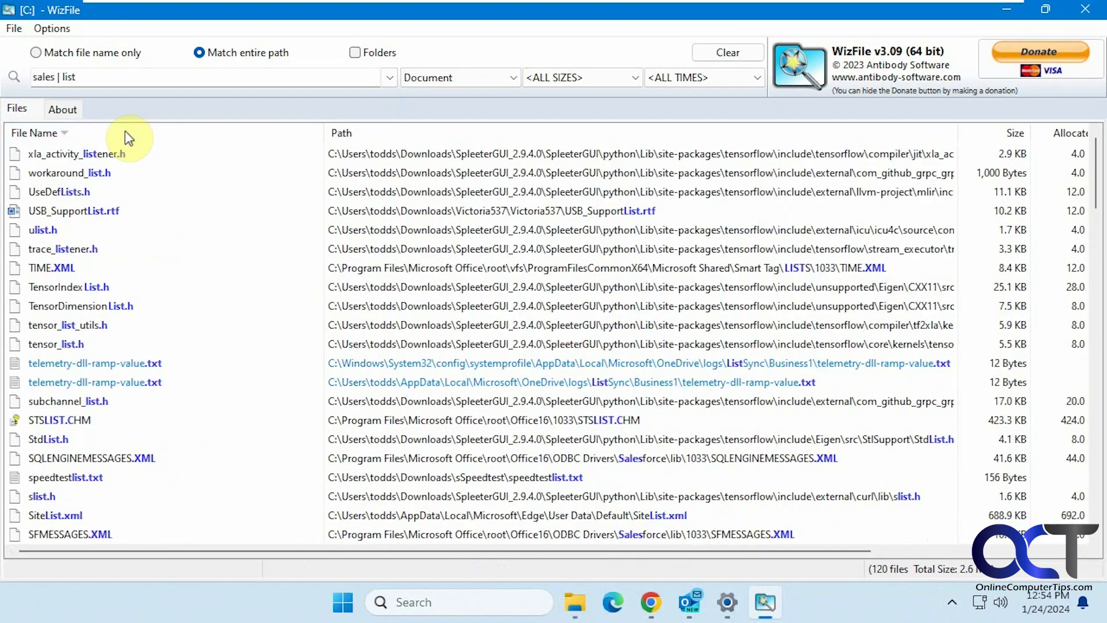
pyautogui.scroll(-2, 215, 321)
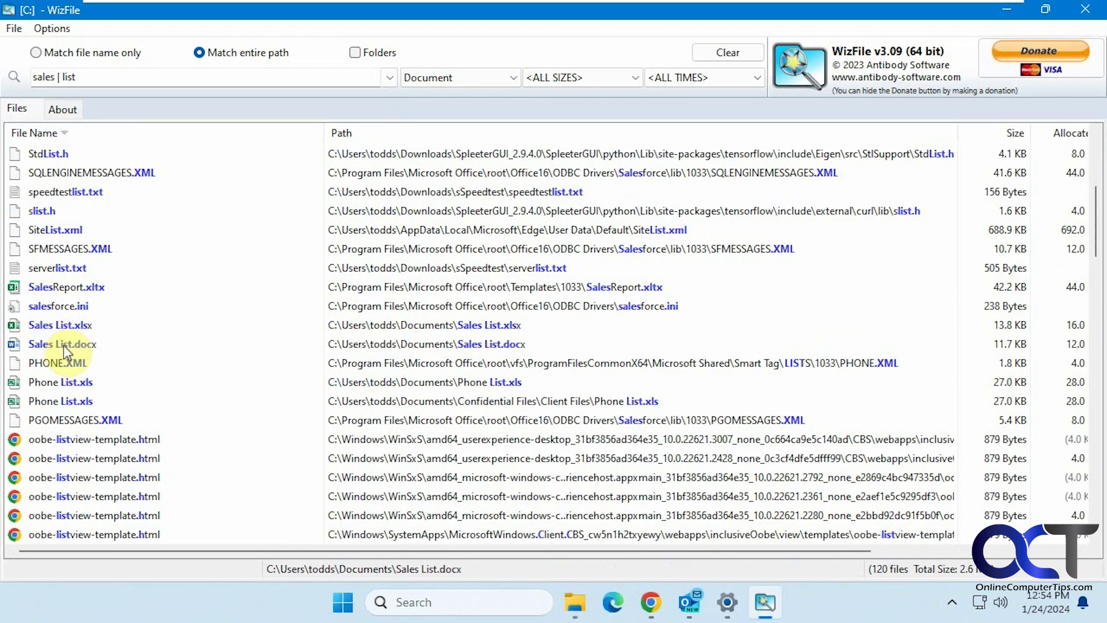
# - Compare 'sales | list' with 'sales list', which matches only Sales List.xlsx and .docx, then delete the query
pyautogui.click(66, 78)
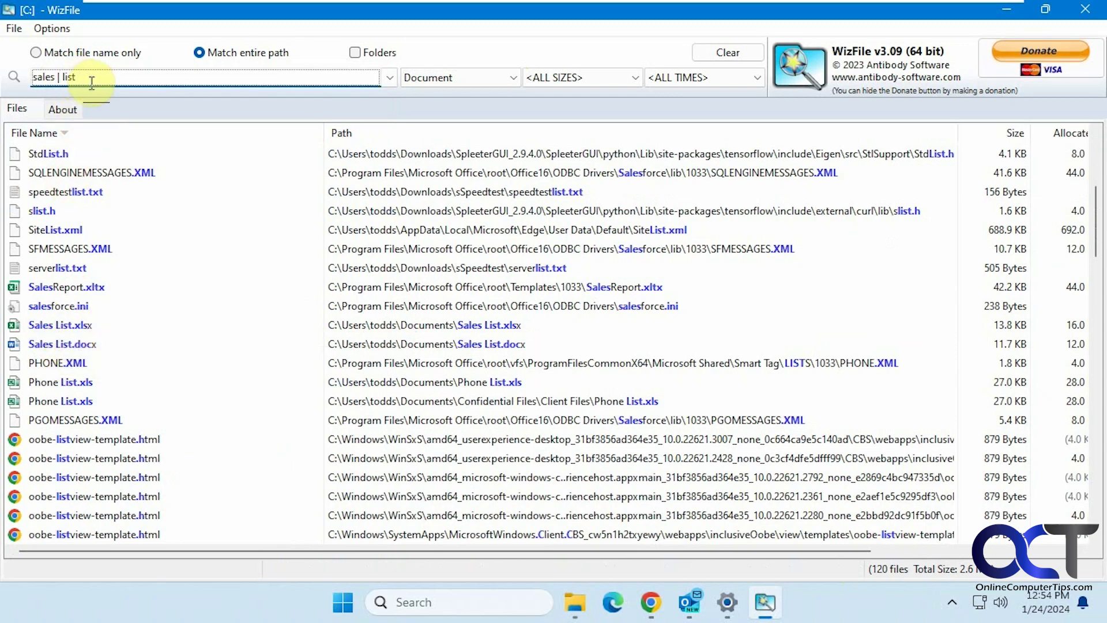
pyautogui.press('BackSpace')
pyautogui.press('BackSpace')
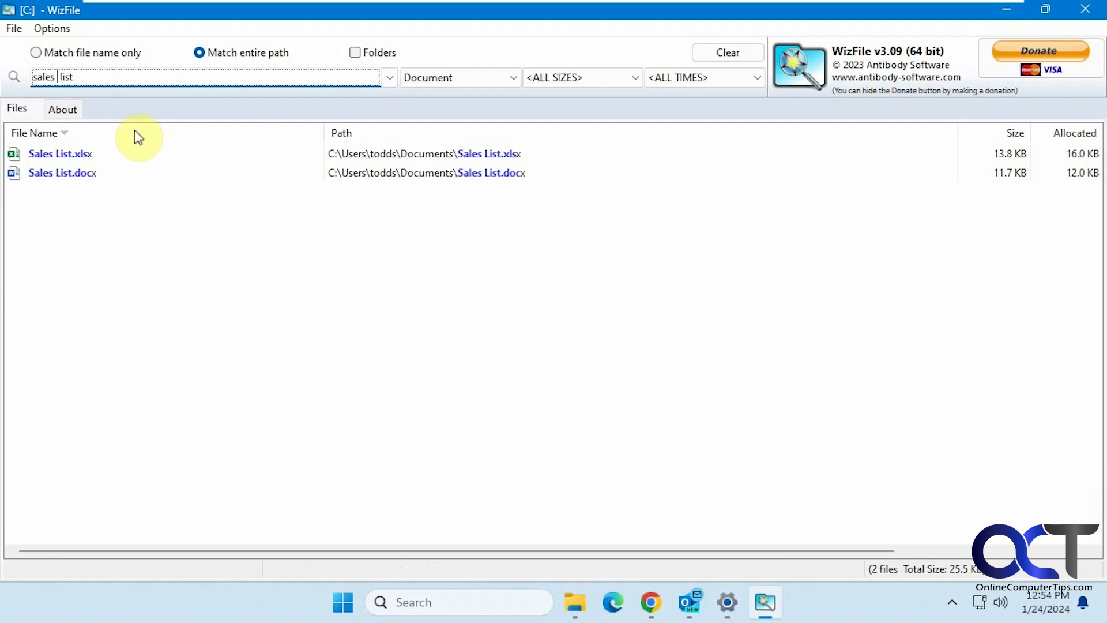
pyautogui.write('|')
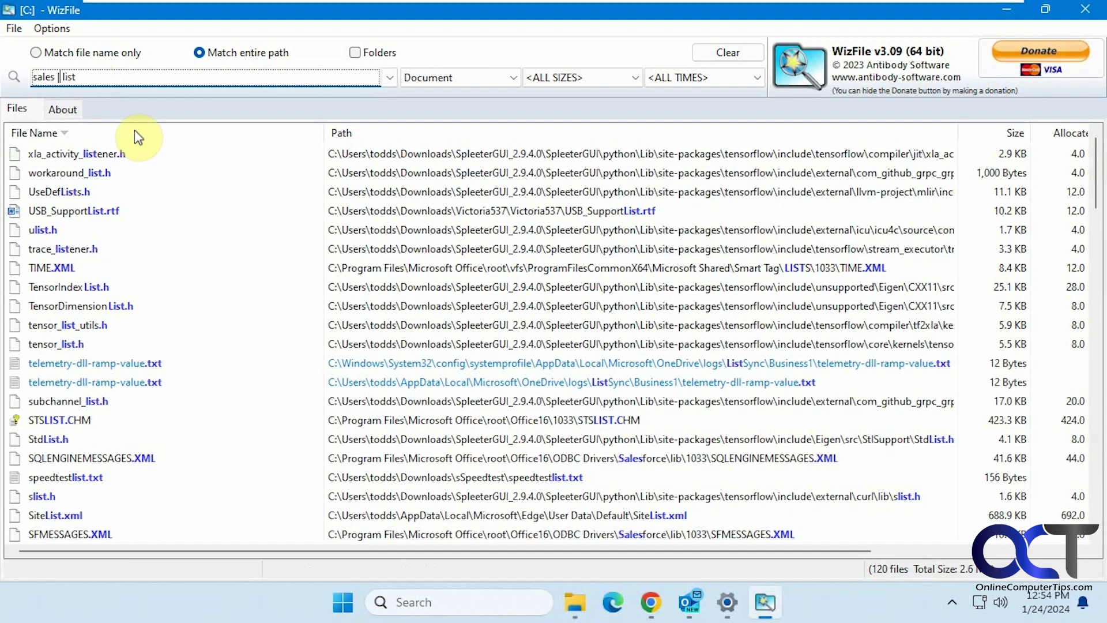
pyautogui.press('BackSpace')
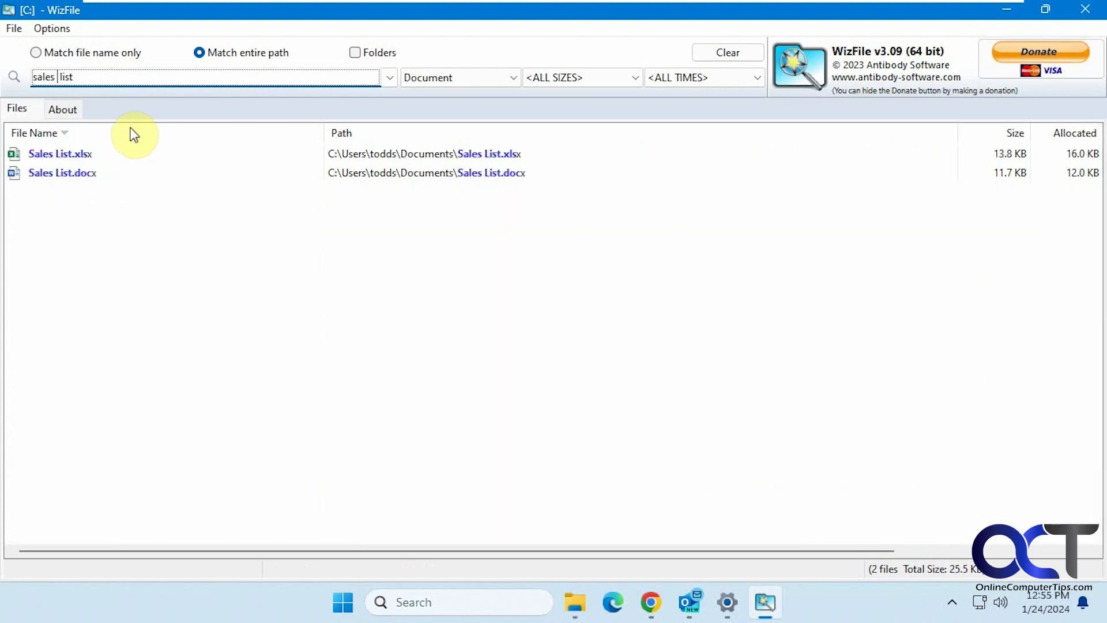
pyautogui.moveTo(84, 76); pyautogui.dragTo(8, 80)
pyautogui.press('BackSpace')
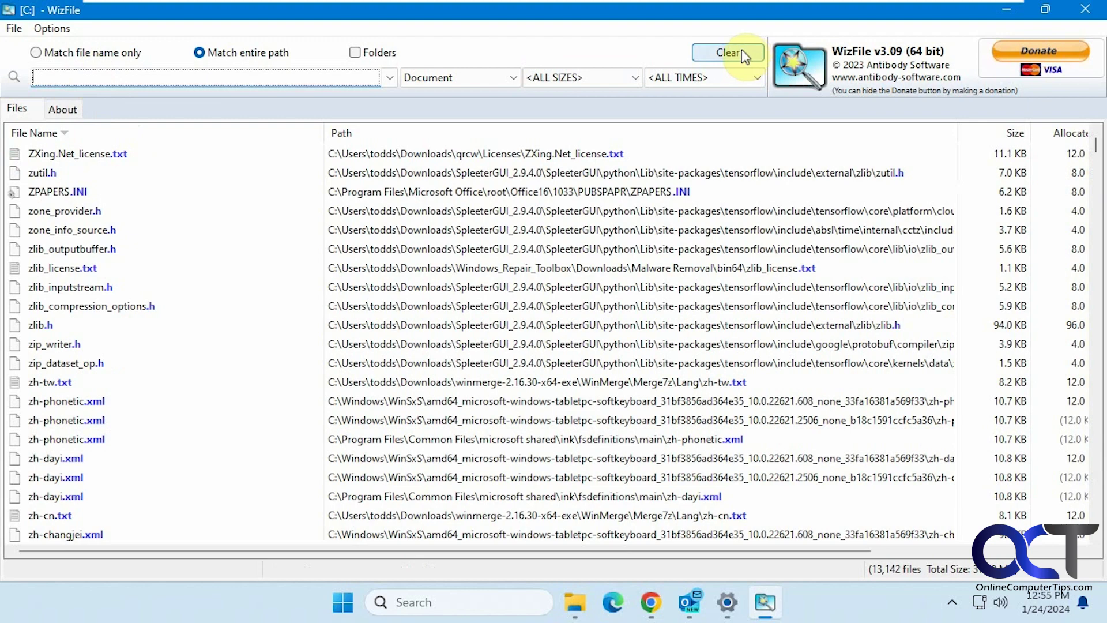
# - Clear the search and show only Audio files, then only Image files
pyautogui.click(741, 52)
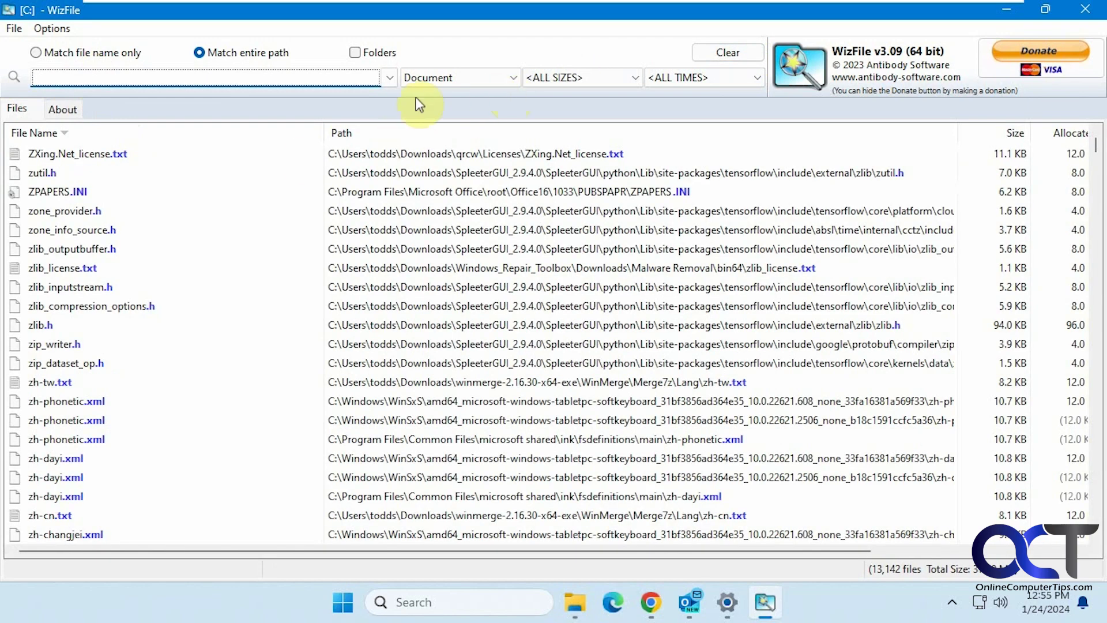
pyautogui.click(514, 77)
pyautogui.click(464, 106)
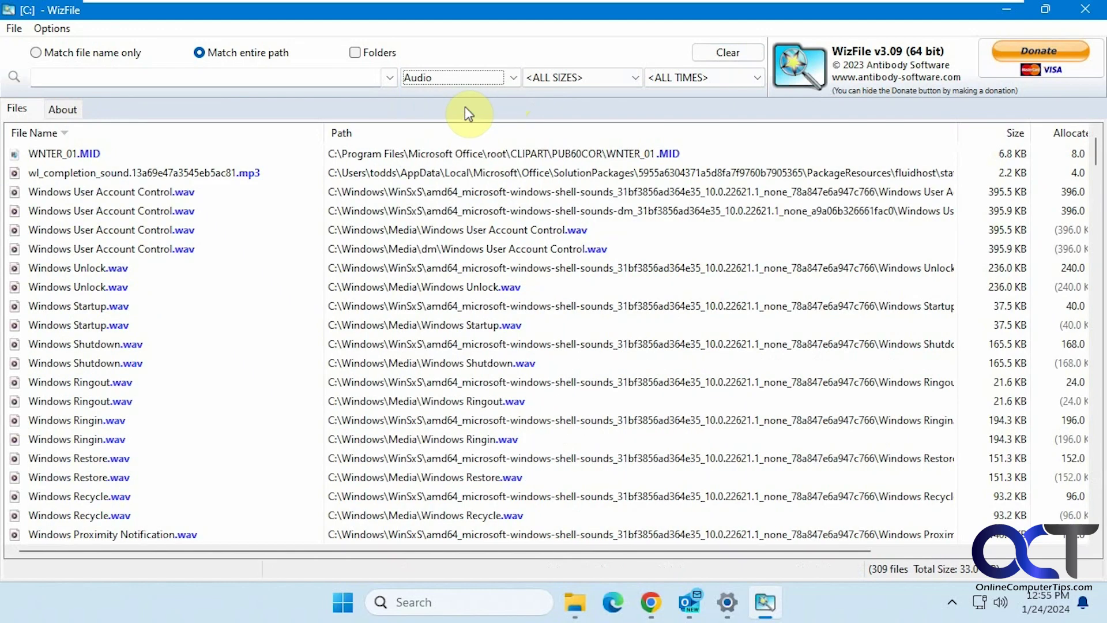
pyautogui.click(492, 75)
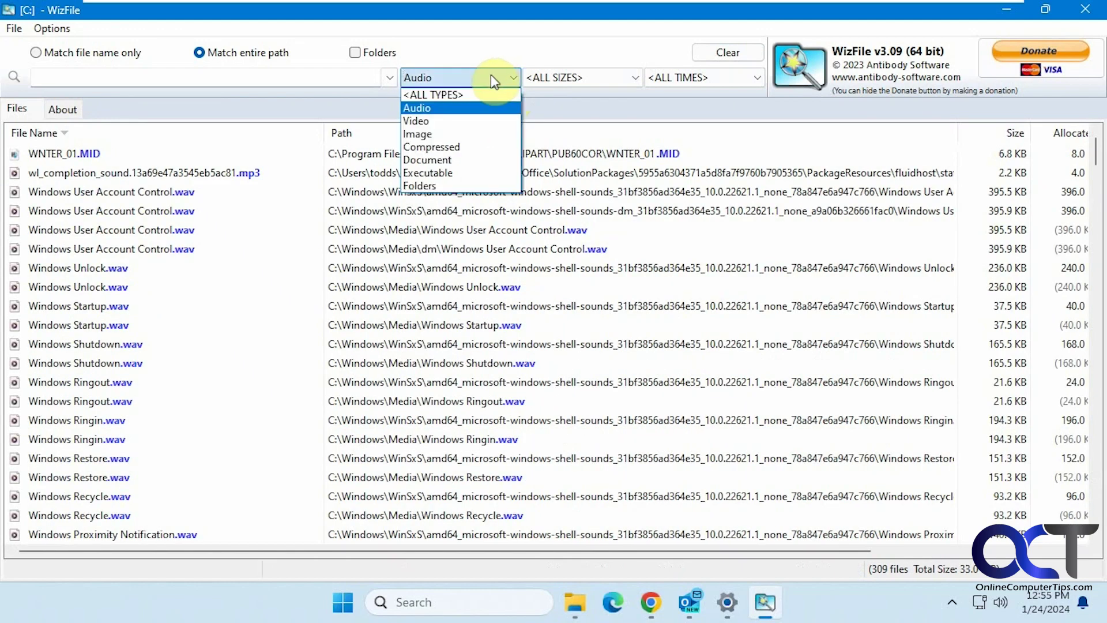
pyautogui.click(451, 138)
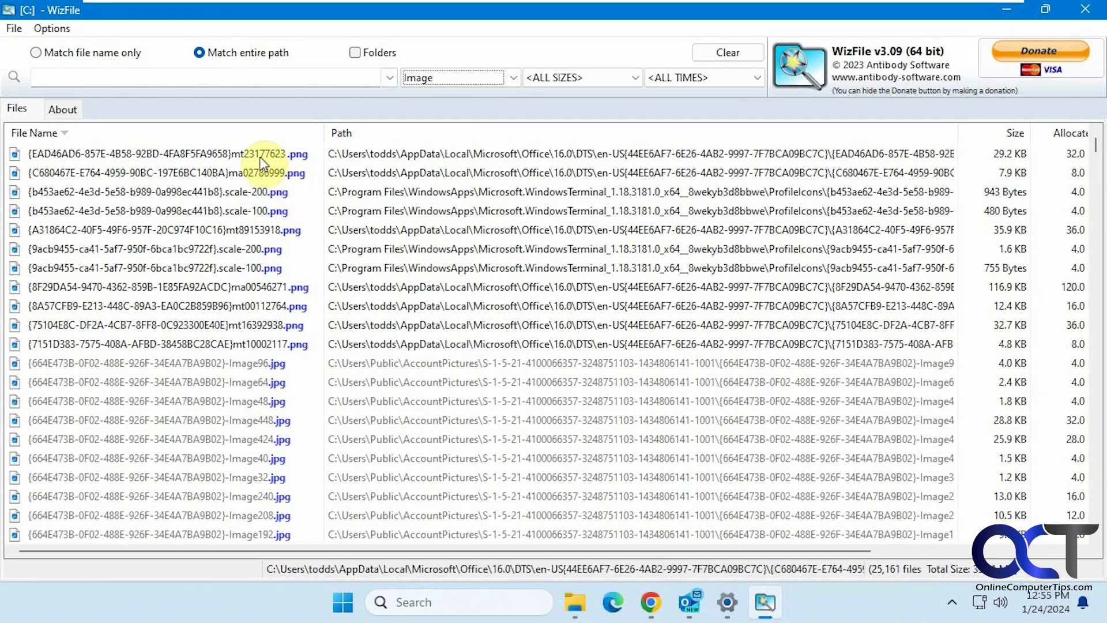
# - Sort the images by Path, File Name, then Size largest first, and reset the type filter to <ALL TYPES>
pyautogui.click(359, 133)
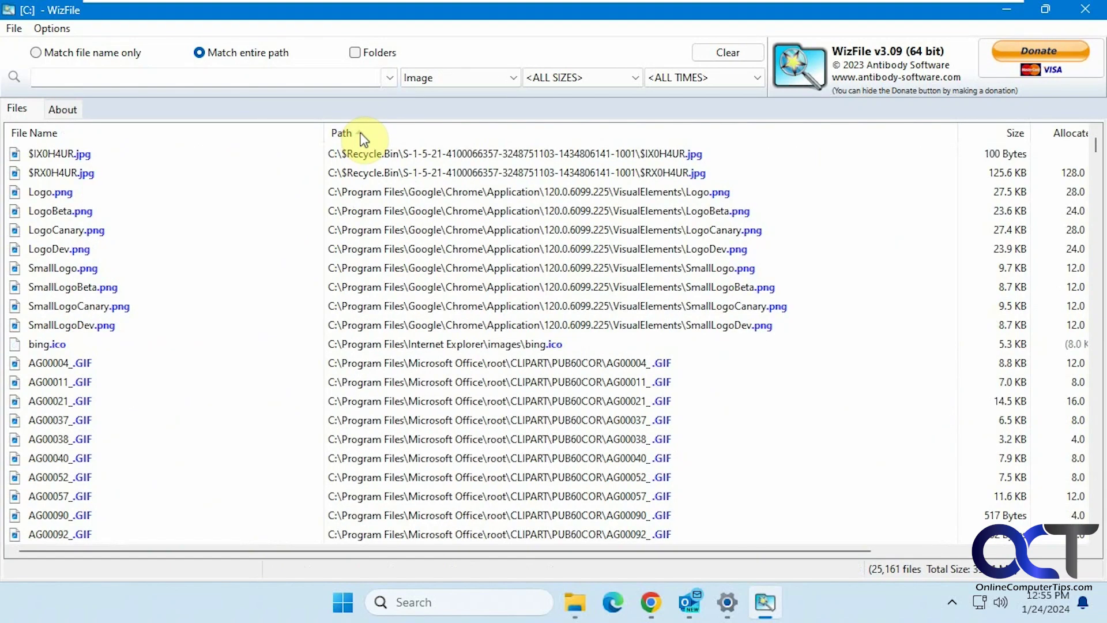
pyautogui.click(220, 136)
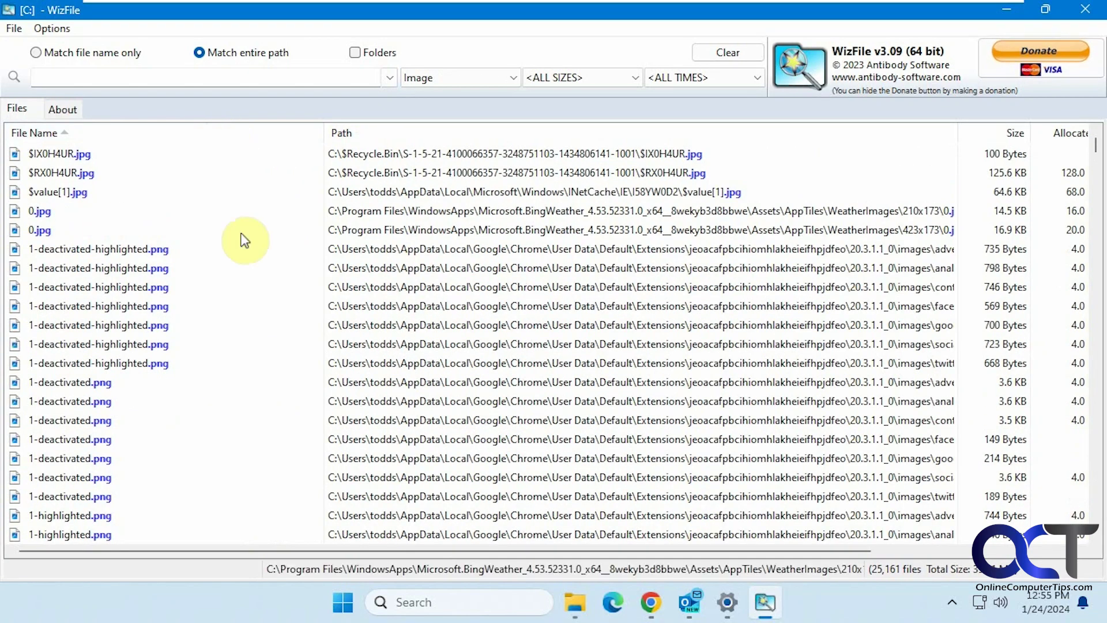
pyautogui.scroll(-10, 254, 266)
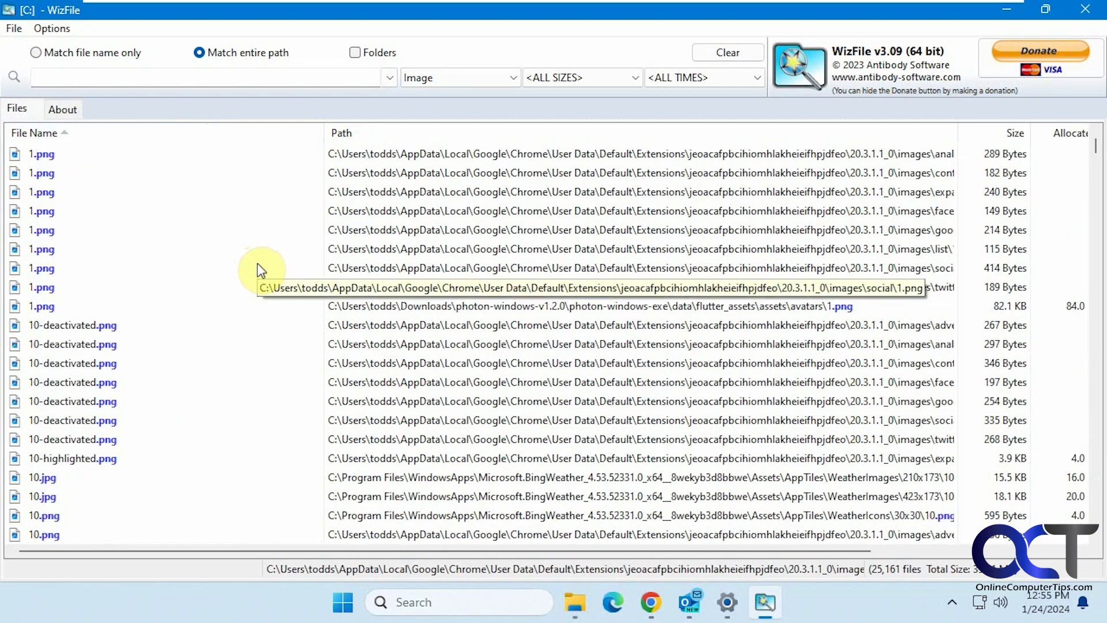
pyautogui.scroll(12, 265, 254)
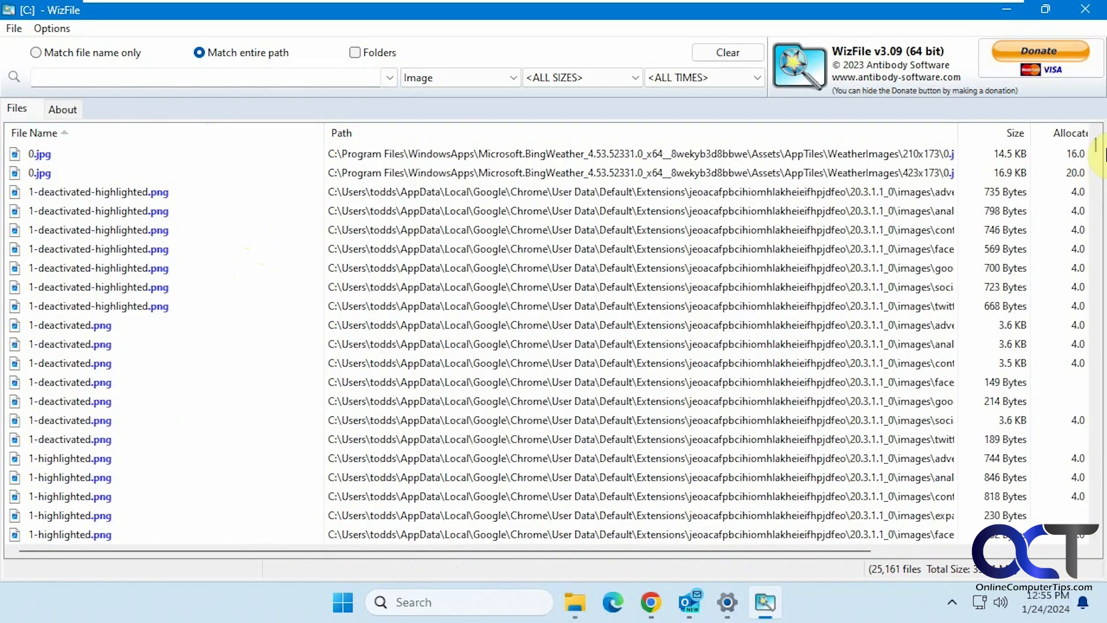
pyautogui.click(988, 139)
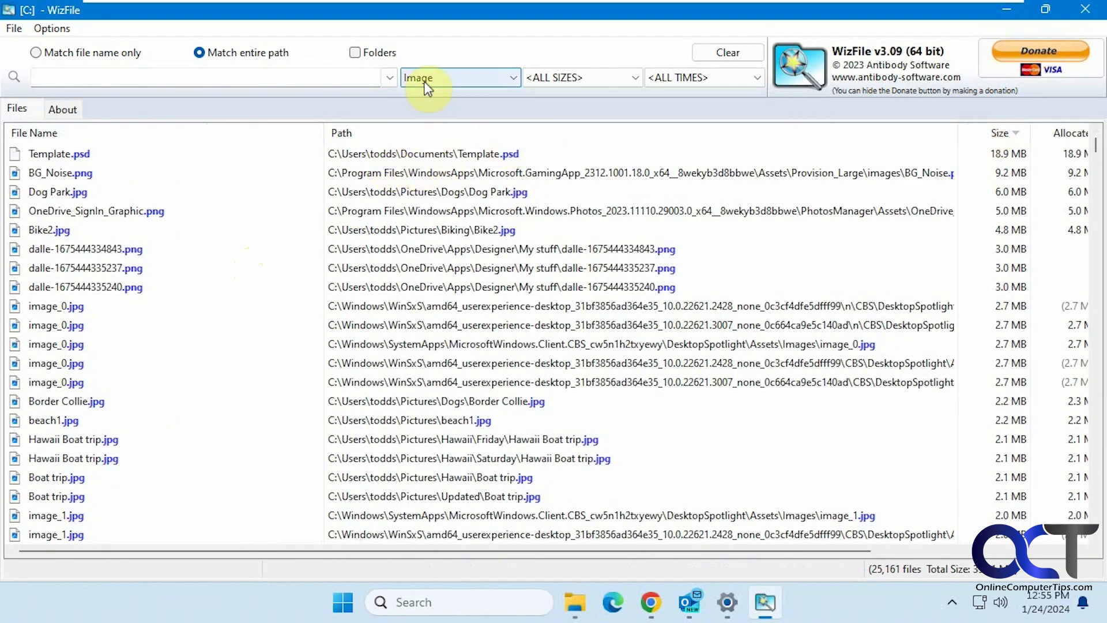
pyautogui.click(511, 79)
pyautogui.click(476, 91)
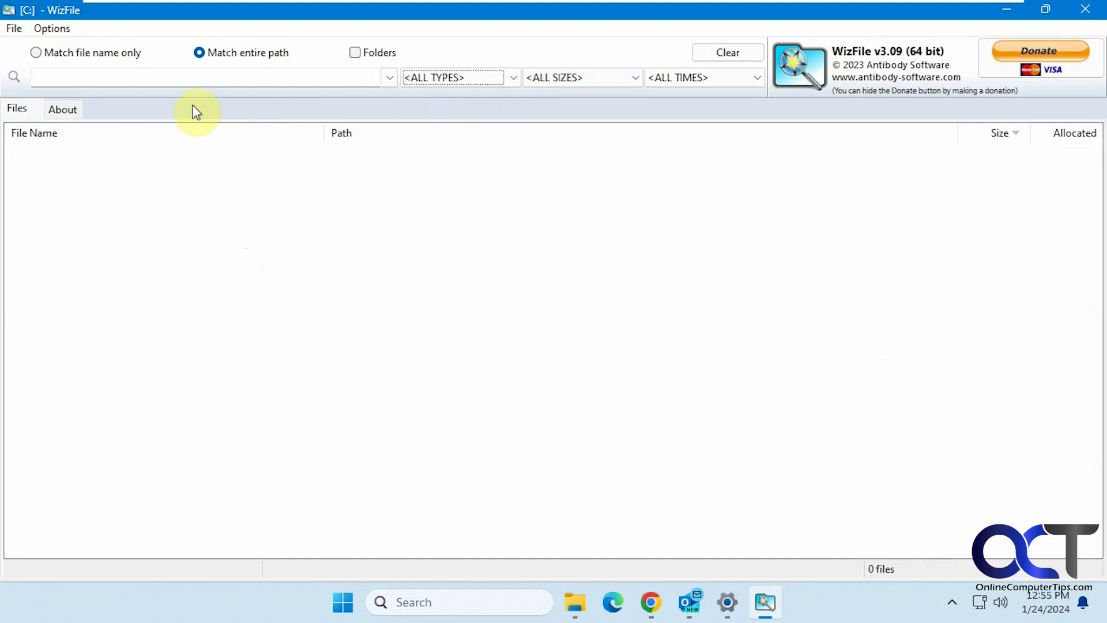
# - Search for 'biking', then replace the query with 'mountain biking'
pyautogui.click(128, 78)
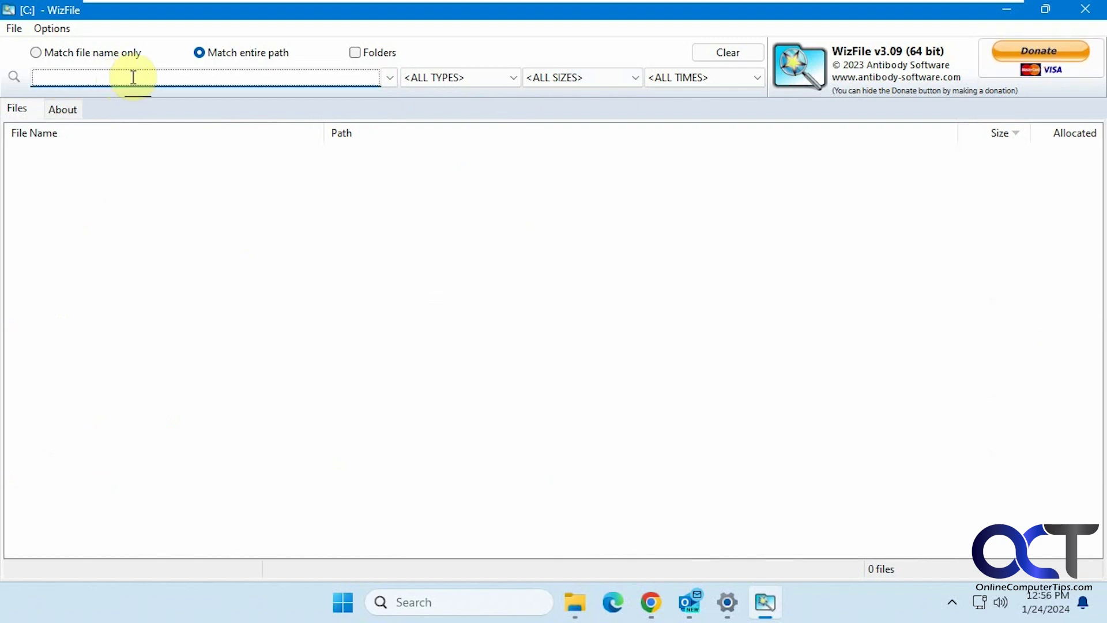
pyautogui.write('biking')
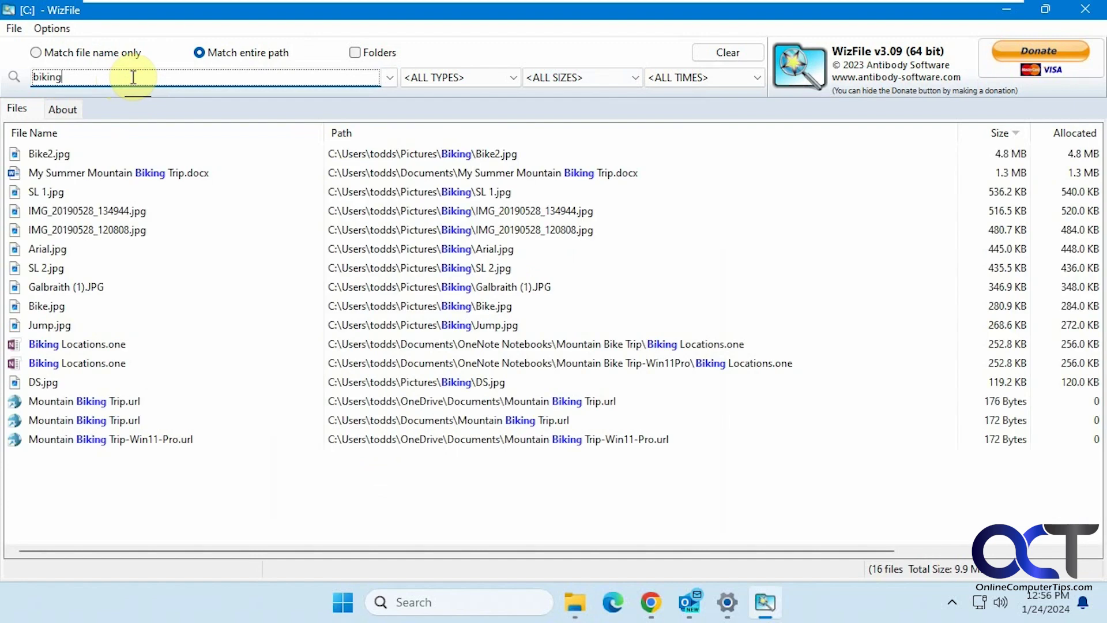
pyautogui.hotkey('ctrl', 'a')
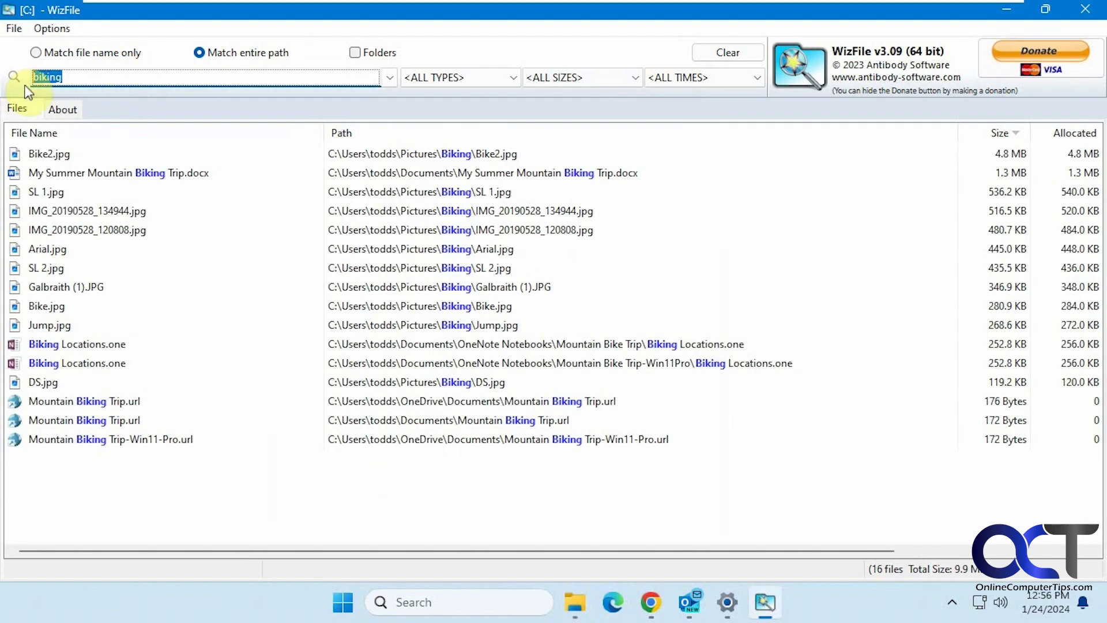
pyautogui.write('molu')
pyautogui.press('BackSpace')
pyautogui.press('BackSpace')
pyautogui.write('untain')
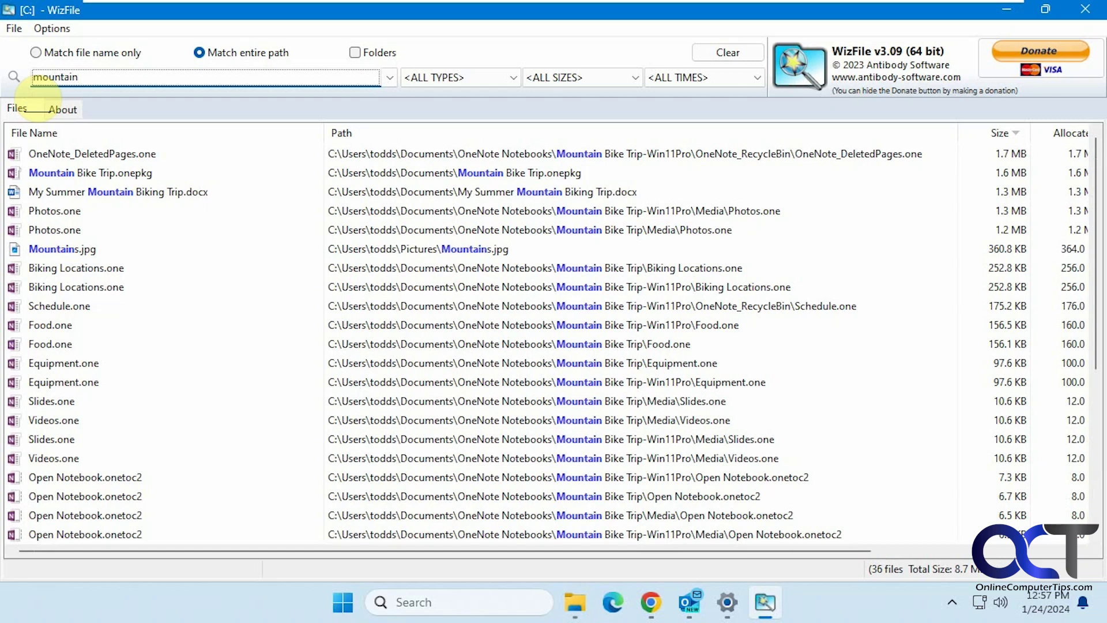
pyautogui.write(' biking')
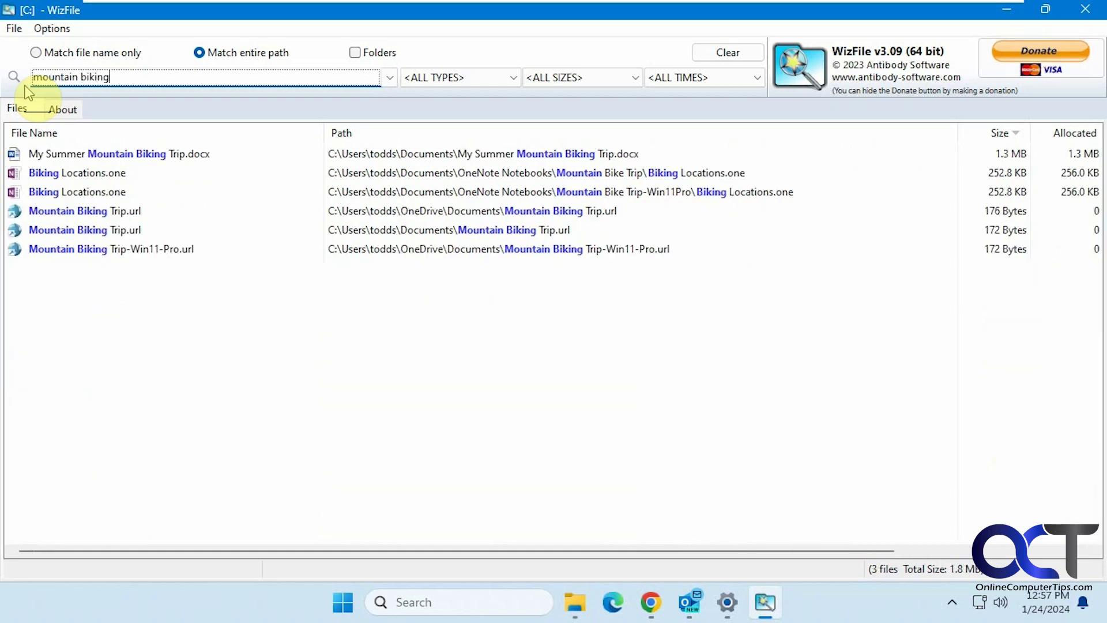